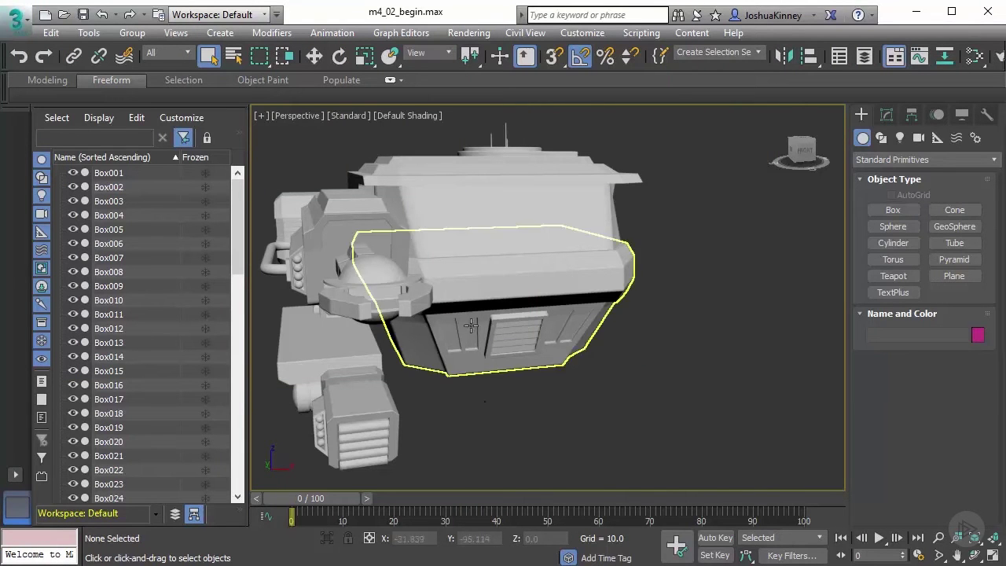
Orbit and zoom the Perspective view to frame the robot model from the front
{"action": "middle_click_drag", "start_coordinate": [483, 402], "coordinate": [629, 401], "text": "alt"}
{"action": "scroll", "coordinate": [597, 377], "scroll_direction": "down", "scroll_amount": 3}
{"action": "scroll", "coordinate": [406, 227], "scroll_direction": "down", "scroll_amount": 3}
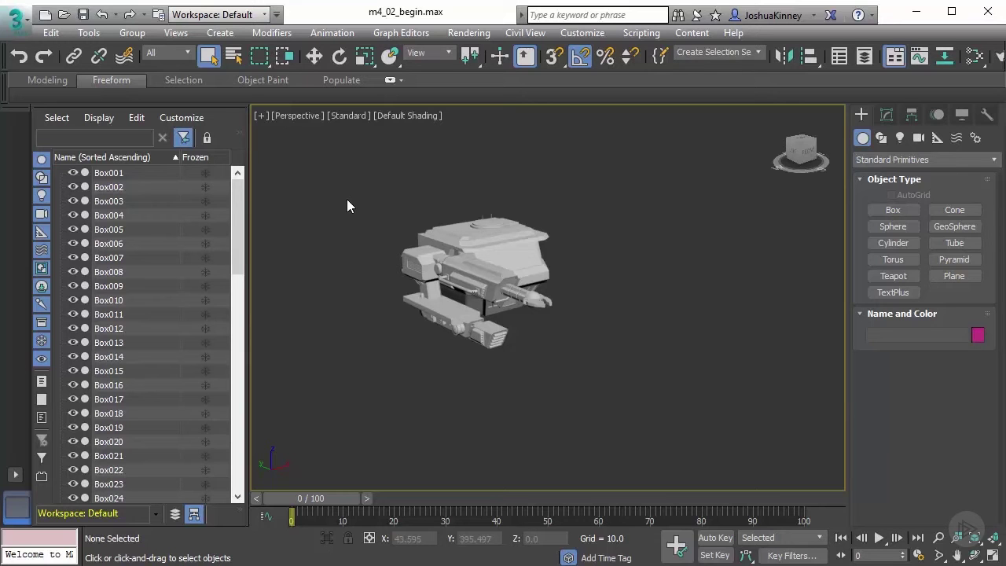
{"action": "scroll", "coordinate": [543, 271], "scroll_direction": "up", "scroll_amount": 3}
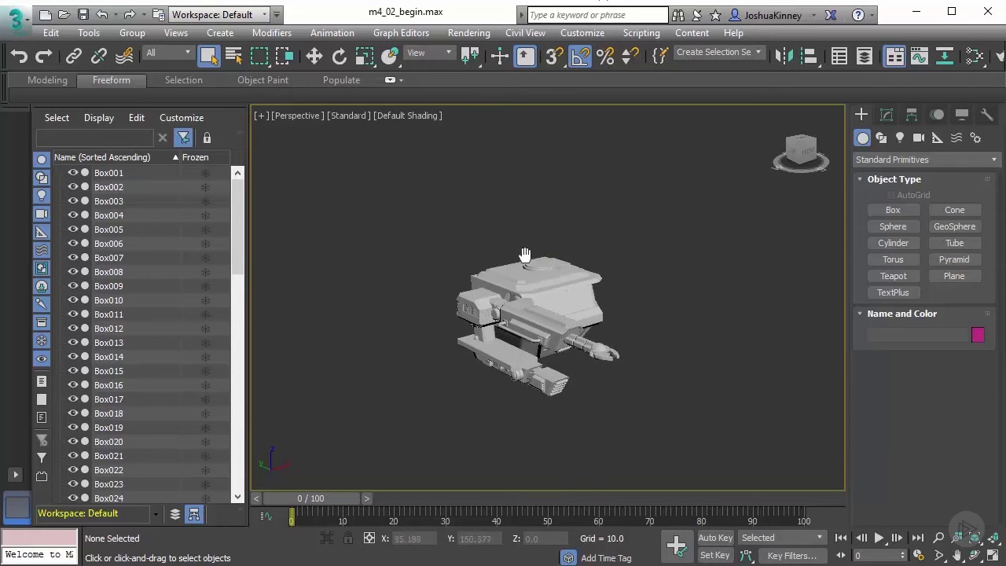
{"action": "scroll", "coordinate": [550, 281], "scroll_direction": "up", "scroll_amount": 3}
{"action": "scroll", "coordinate": [574, 236], "scroll_direction": "down", "scroll_amount": 2}
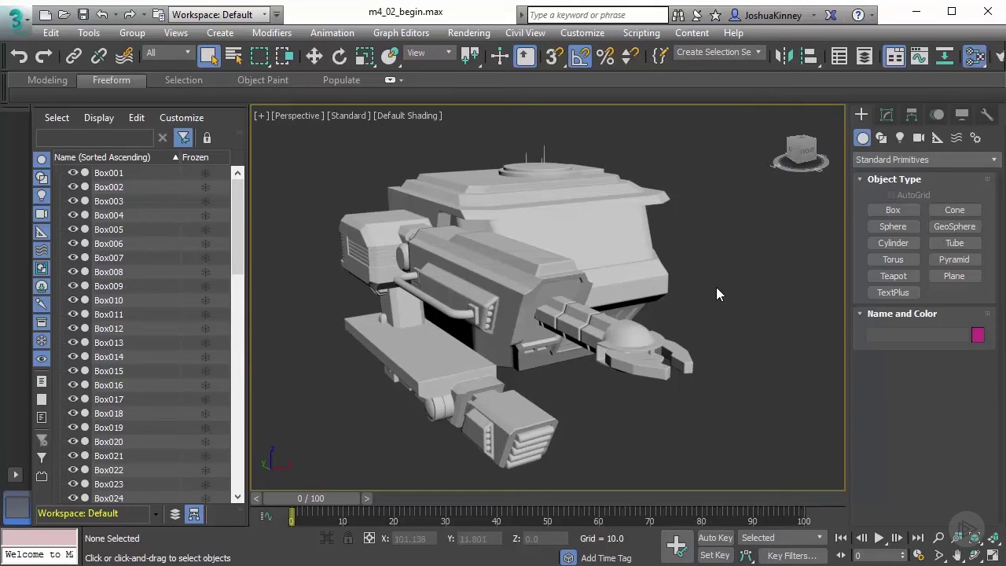
Open the Slate Material Editor and enlarge it to fill most of the screen
{"action": "key", "text": "m"}
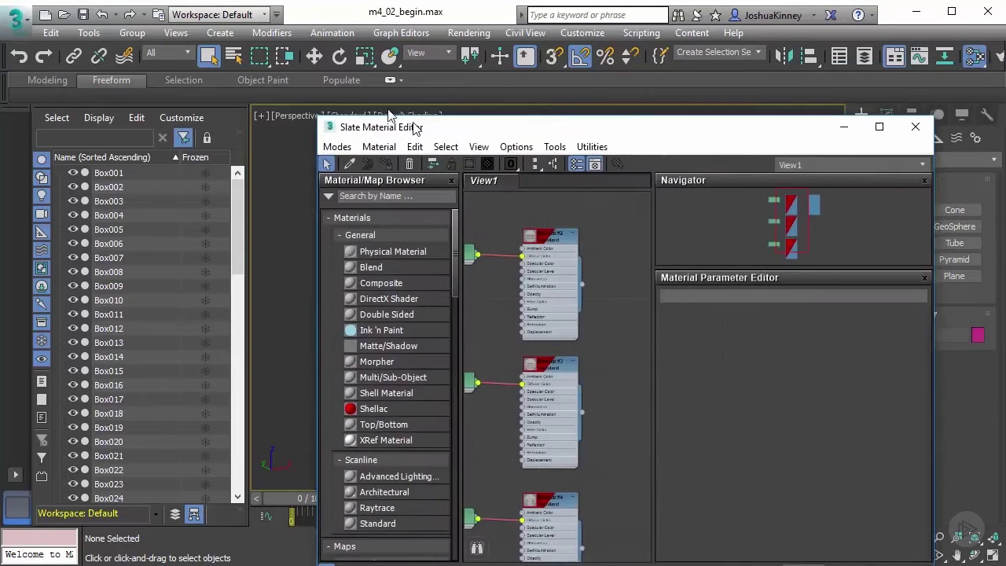
{"action": "left_click_drag", "start_coordinate": [404, 123], "coordinate": [114, 32]}
{"action": "left_click_drag", "start_coordinate": [634, 488], "coordinate": [981, 554]}
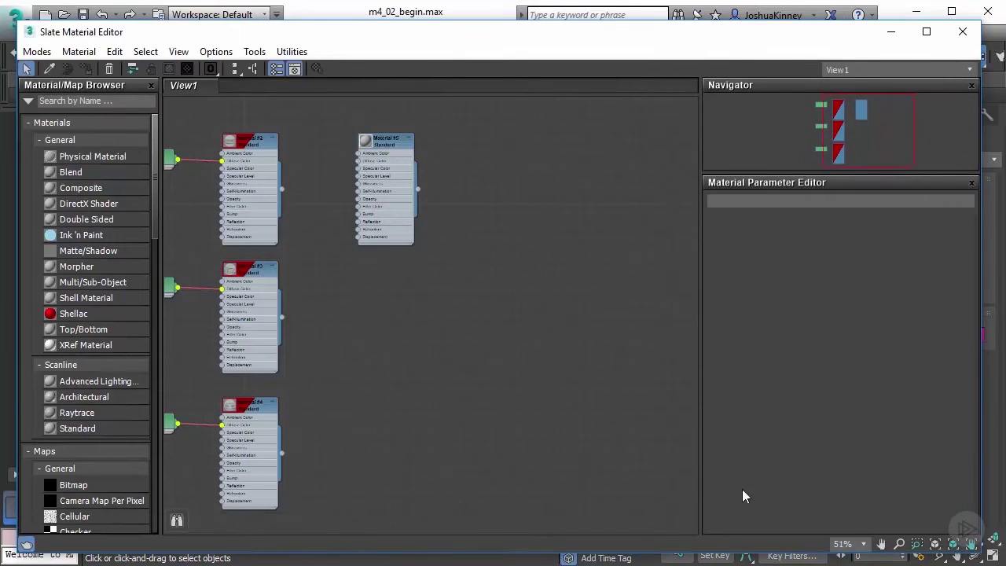
Delete the three bitmap nodes and Materials #2 through #5 from View1
{"action": "middle_click_drag", "start_coordinate": [364, 303], "coordinate": [514, 272]}
{"action": "scroll", "coordinate": [334, 244], "scroll_direction": "down", "scroll_amount": 1}
{"action": "left_click_drag", "start_coordinate": [237, 112], "coordinate": [460, 484]}
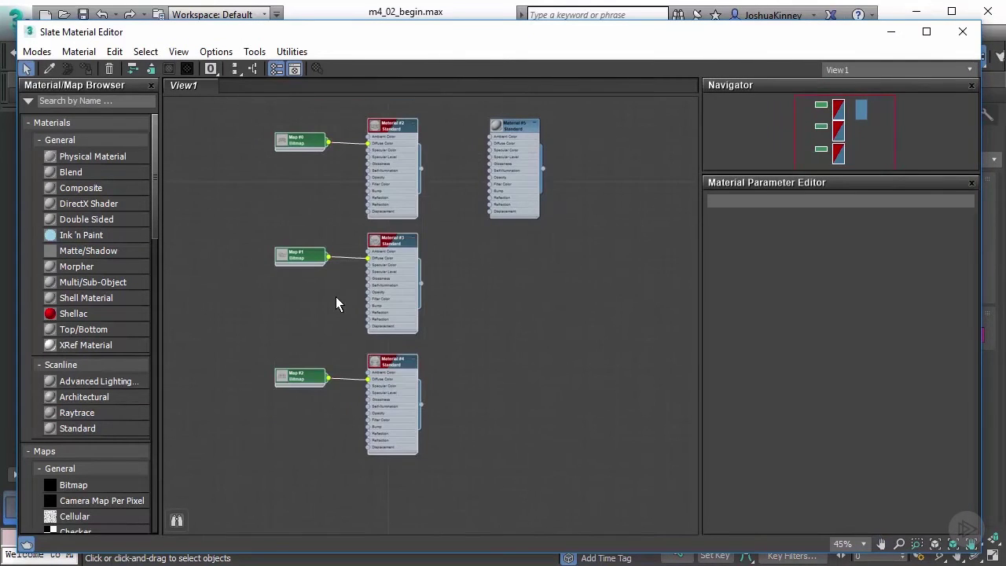
{"action": "key", "text": "Delete"}
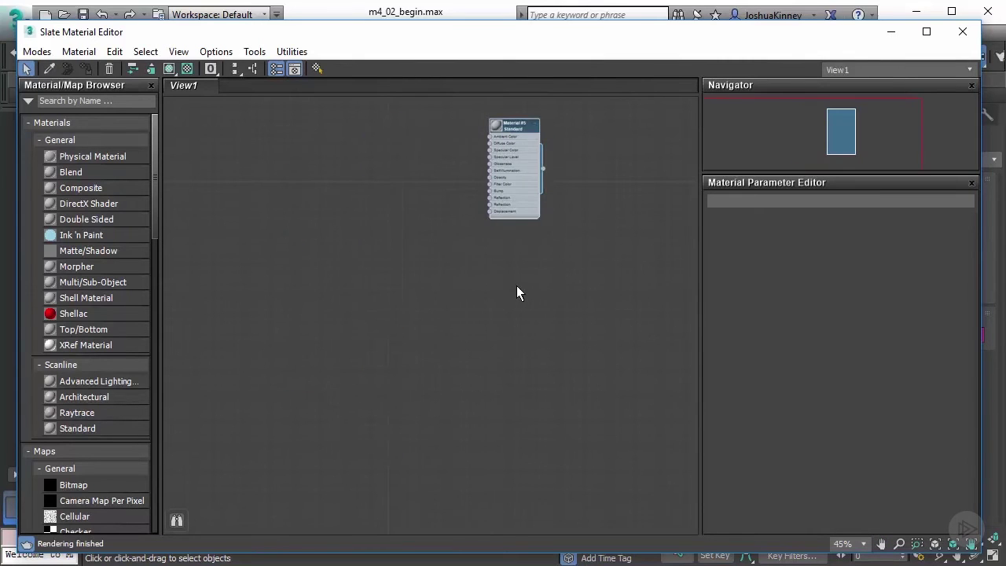
{"action": "key", "text": "Delete"}
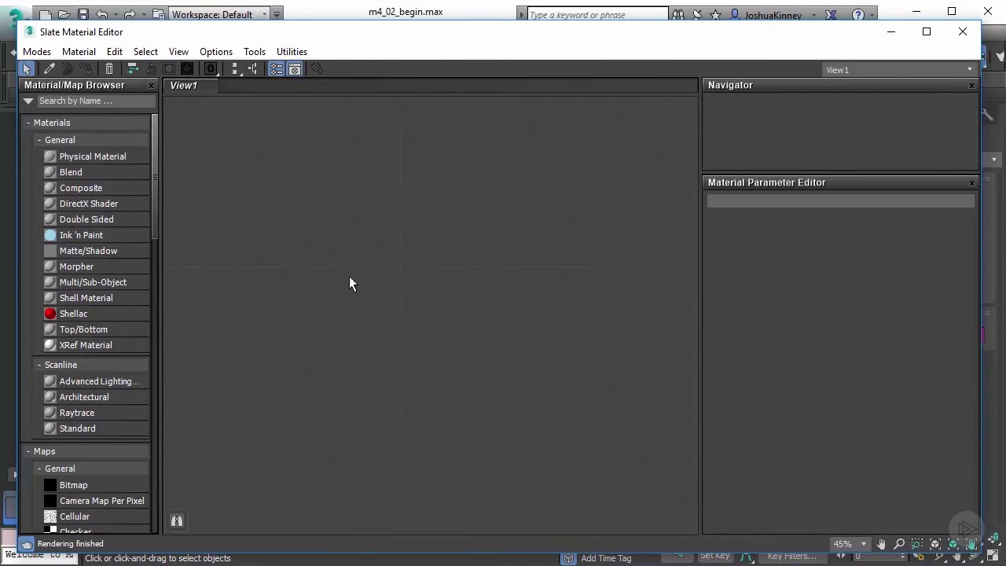
{"action": "middle_click_drag", "start_coordinate": [409, 272], "coordinate": [420, 322]}
{"action": "scroll", "coordinate": [420, 322], "scroll_direction": "up", "scroll_amount": 1}
Close Slate and show Render Setup's Assign Renderer rollout, listing Scanline as production renderer
{"action": "left_click", "coordinate": [962, 32]}
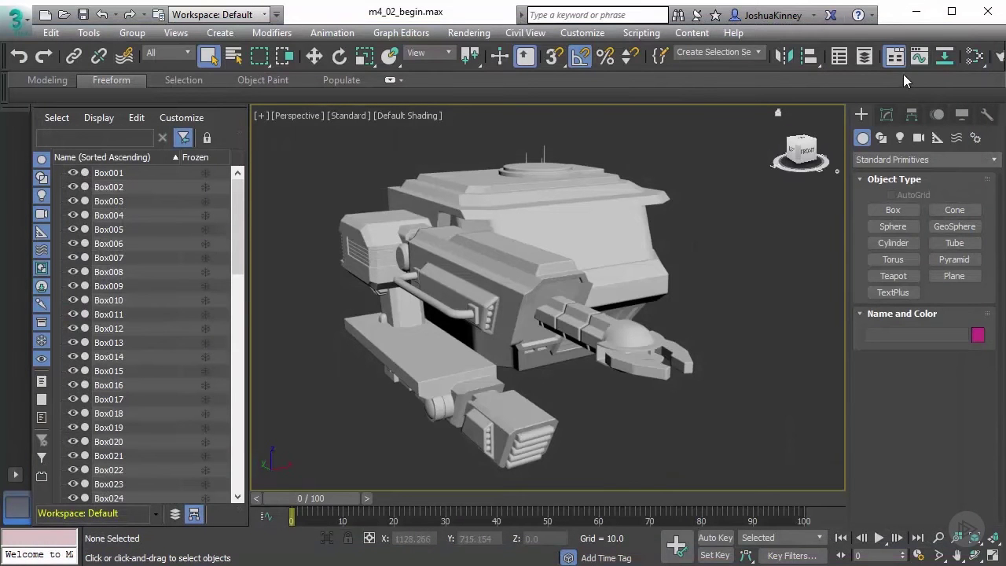
{"action": "scroll", "coordinate": [905, 63], "scroll_direction": "down", "scroll_amount": 3}
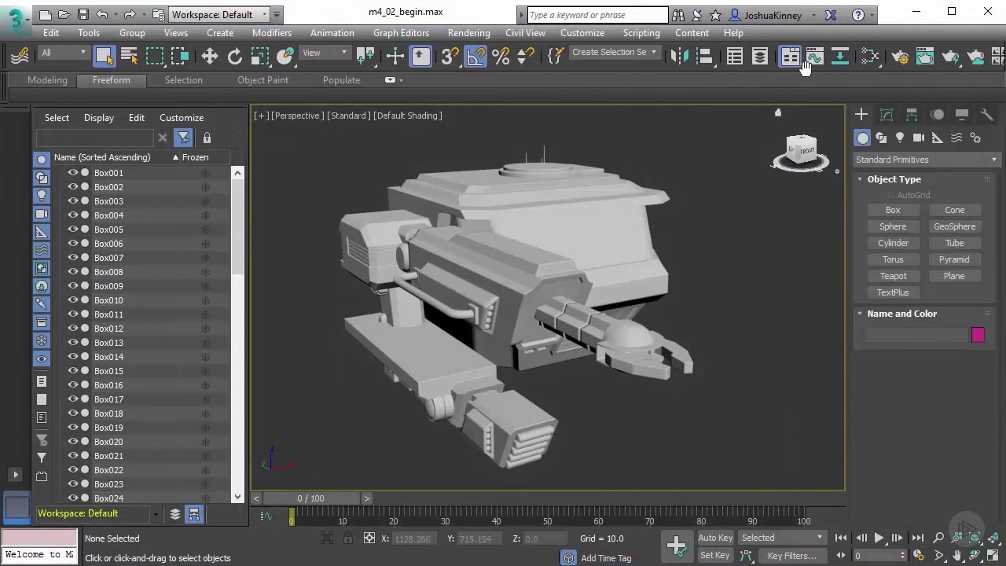
{"action": "left_click", "coordinate": [899, 58]}
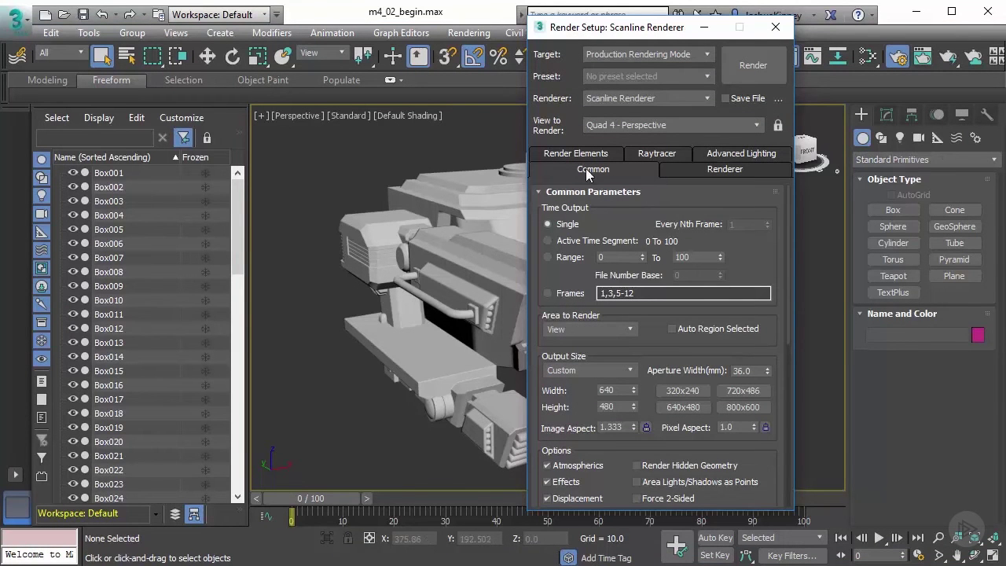
{"action": "scroll", "coordinate": [780, 316], "scroll_direction": "down", "scroll_amount": 10}
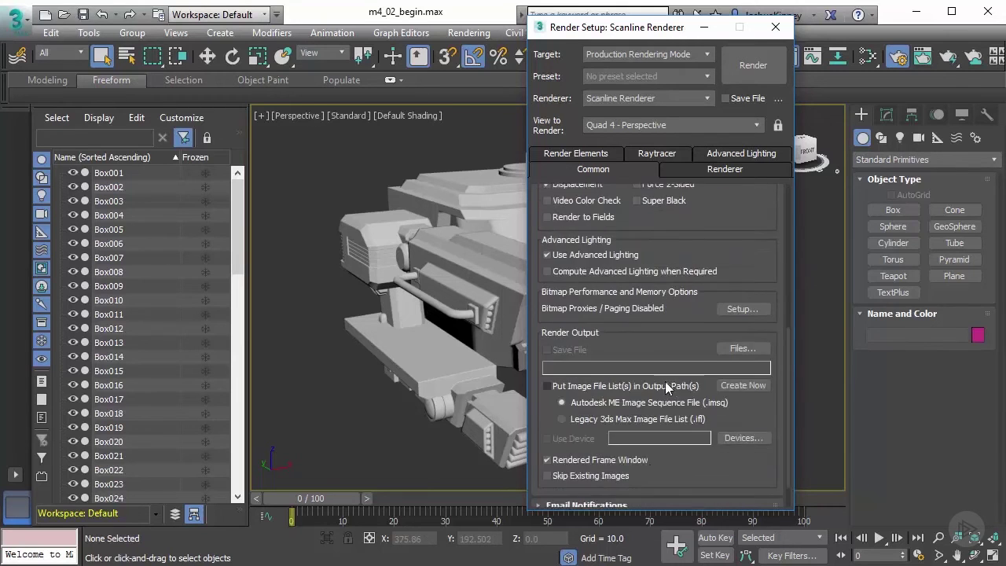
{"action": "left_click", "coordinate": [598, 500]}
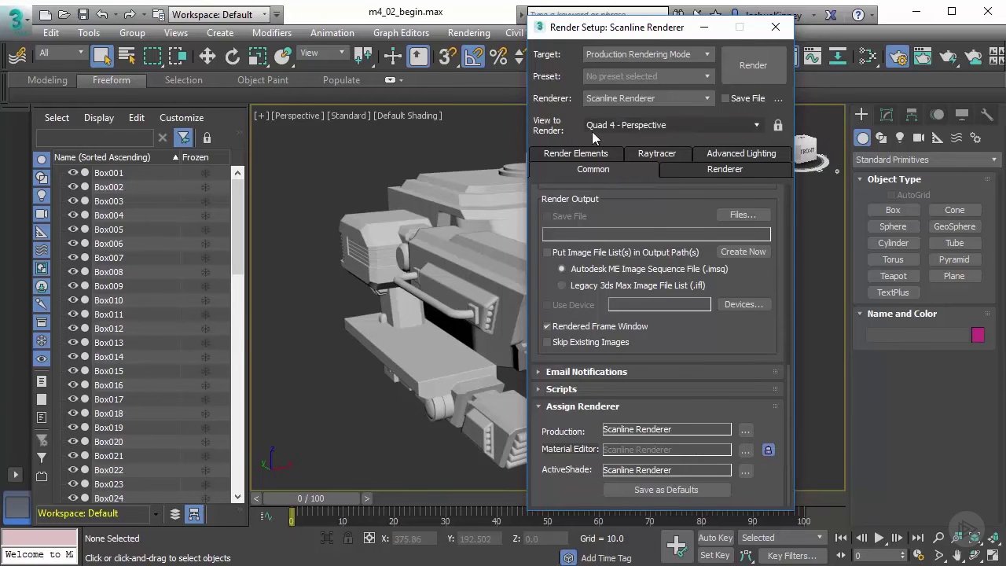
Reopen Slate and assign NVIDIA mental ray as the production renderer
{"action": "left_click", "coordinate": [869, 57]}
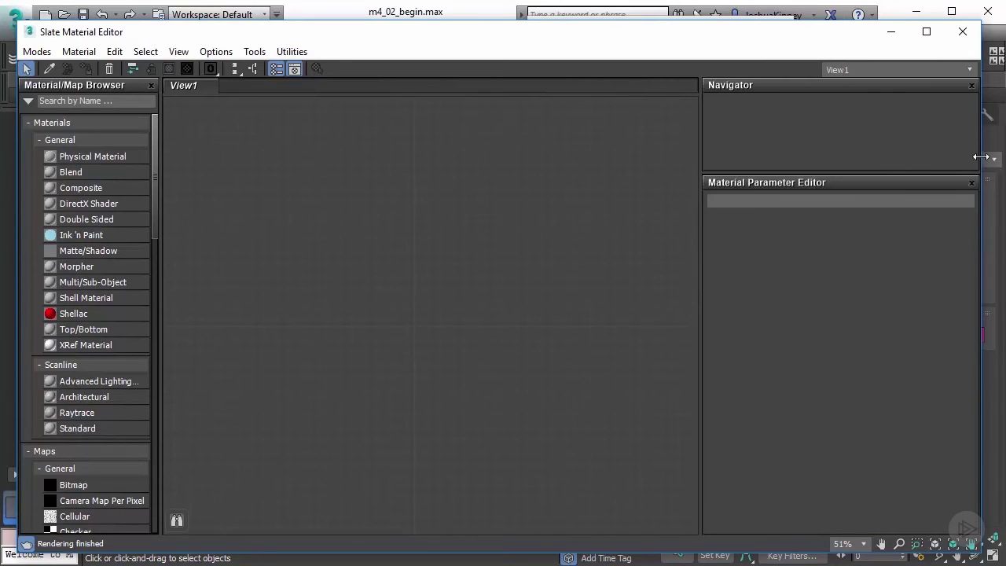
{"action": "left_click_drag", "start_coordinate": [982, 161], "coordinate": [460, 163]}
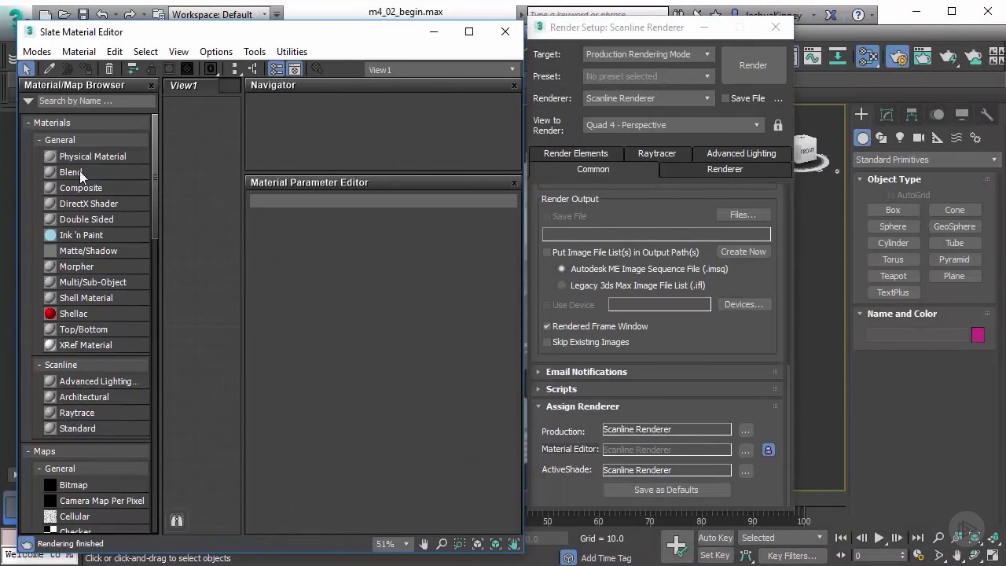
{"action": "left_click", "coordinate": [745, 430]}
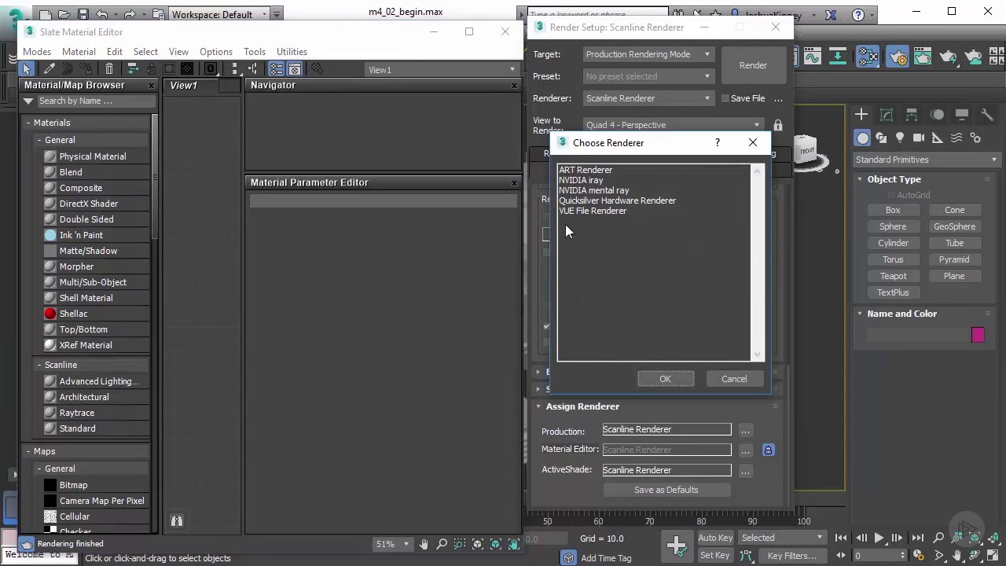
{"action": "left_click", "coordinate": [591, 190]}
{"action": "left_click", "coordinate": [668, 377]}
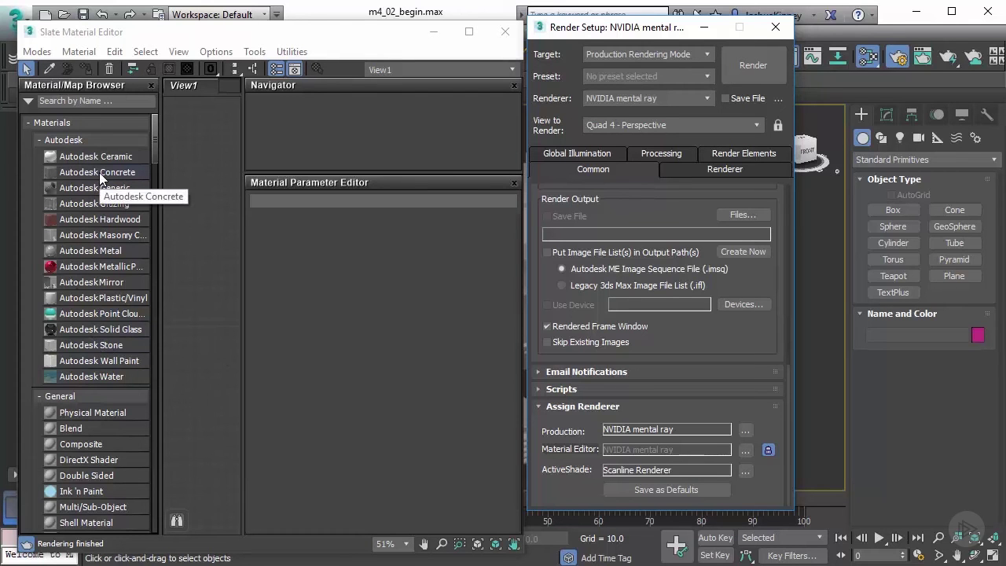
Scroll the Material/Map Browser to review the General, Scanline and mental ray material groups
{"action": "scroll", "coordinate": [91, 346], "scroll_direction": "down", "scroll_amount": 3}
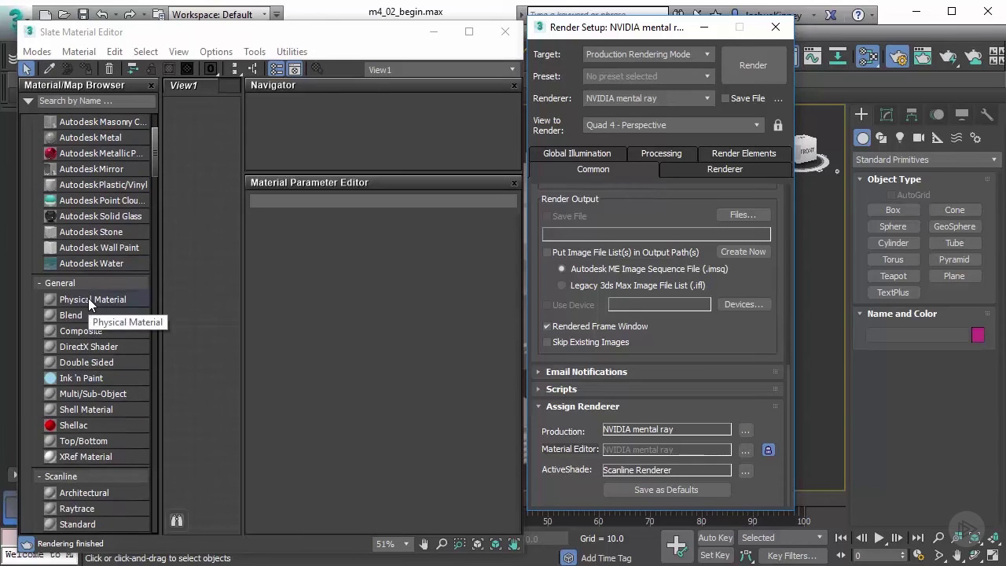
{"action": "scroll", "coordinate": [87, 315], "scroll_direction": "down", "scroll_amount": 4}
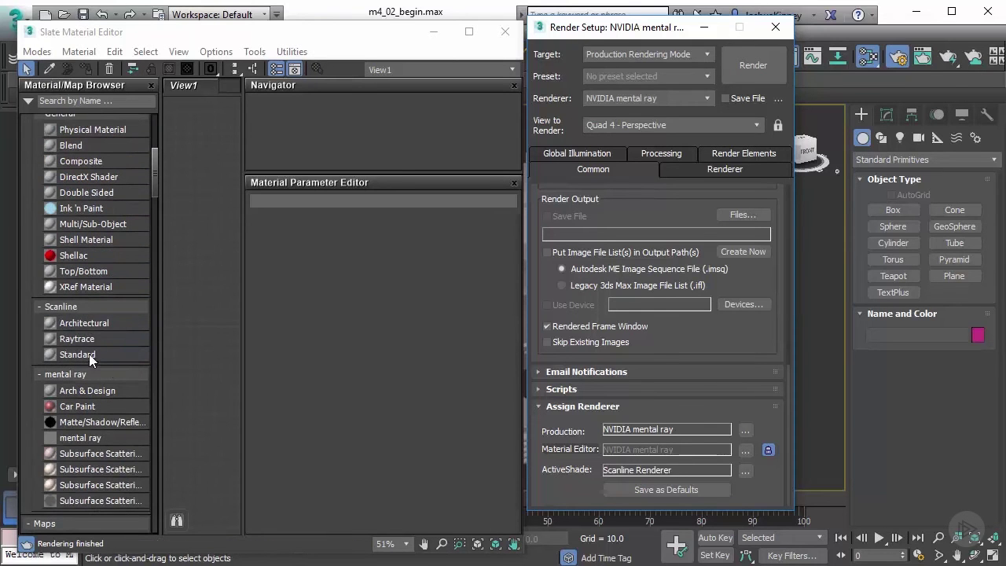
{"action": "scroll", "coordinate": [82, 361], "scroll_direction": "down", "scroll_amount": 3}
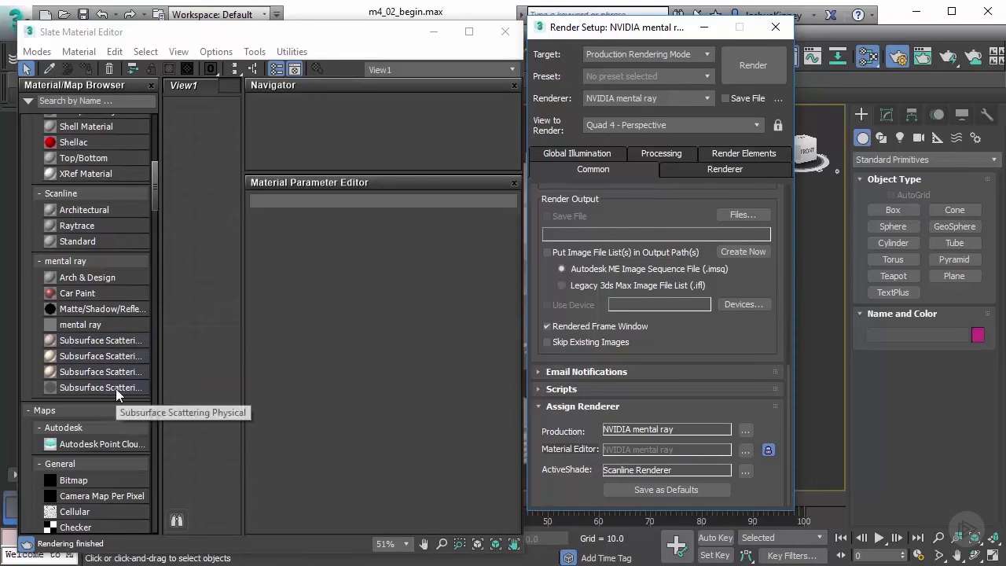
{"action": "scroll", "coordinate": [100, 350], "scroll_direction": "up", "scroll_amount": 10}
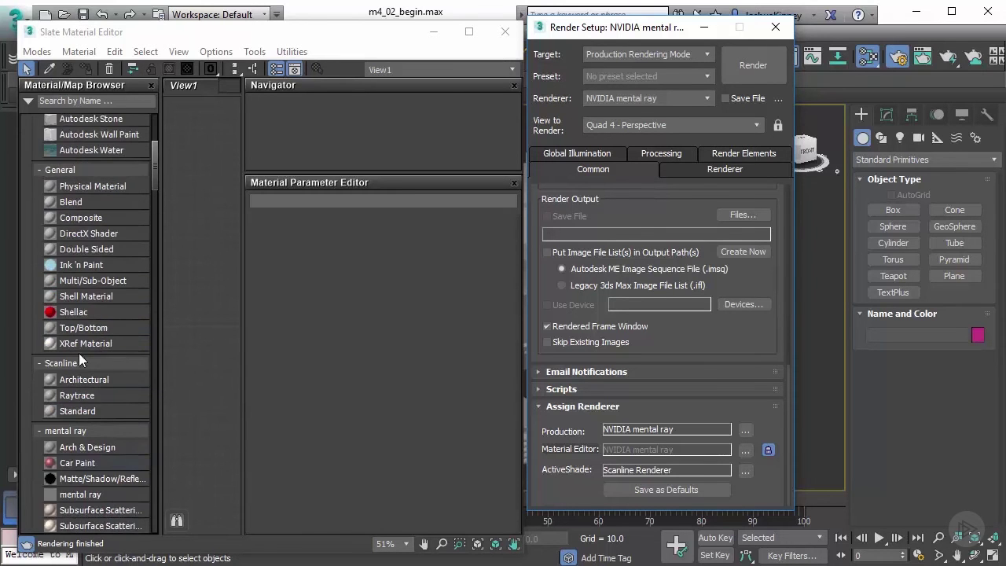
{"action": "scroll", "coordinate": [78, 353], "scroll_direction": "down", "scroll_amount": 5}
Close Render Setup and widen the material editor, its browser panel and the Navigator
{"action": "left_click", "coordinate": [776, 27]}
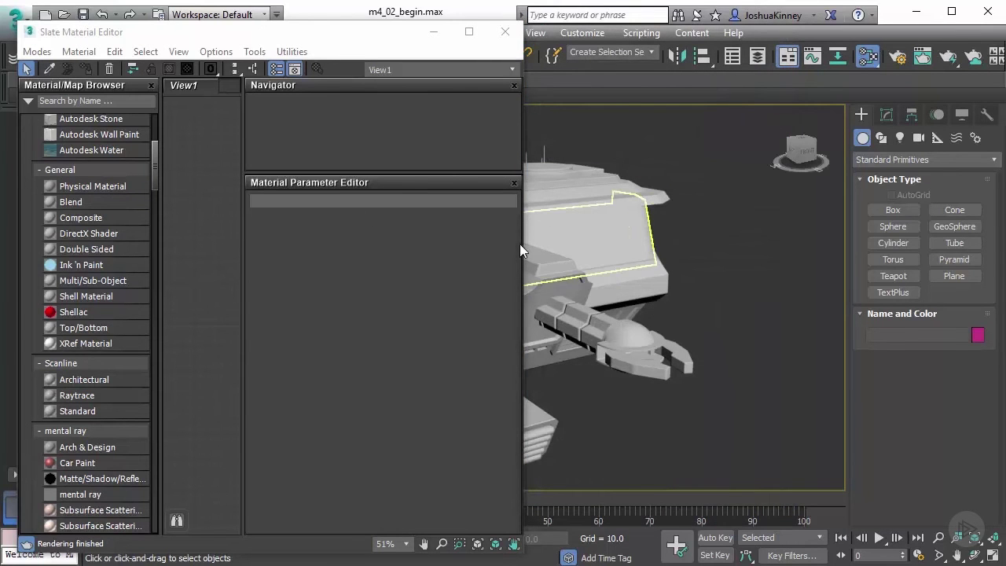
{"action": "left_click_drag", "start_coordinate": [523, 454], "coordinate": [990, 448]}
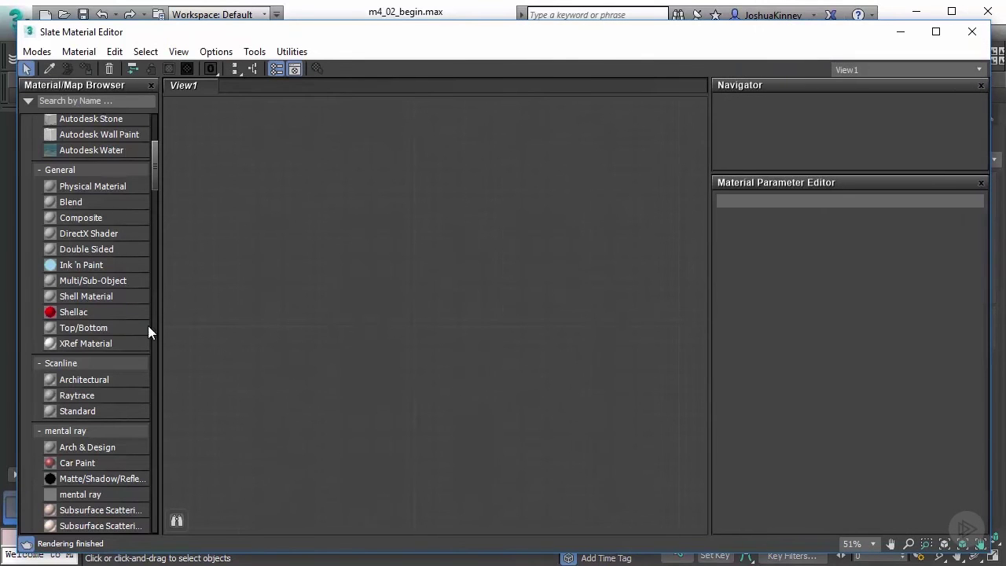
{"action": "left_click_drag", "start_coordinate": [160, 314], "coordinate": [223, 317]}
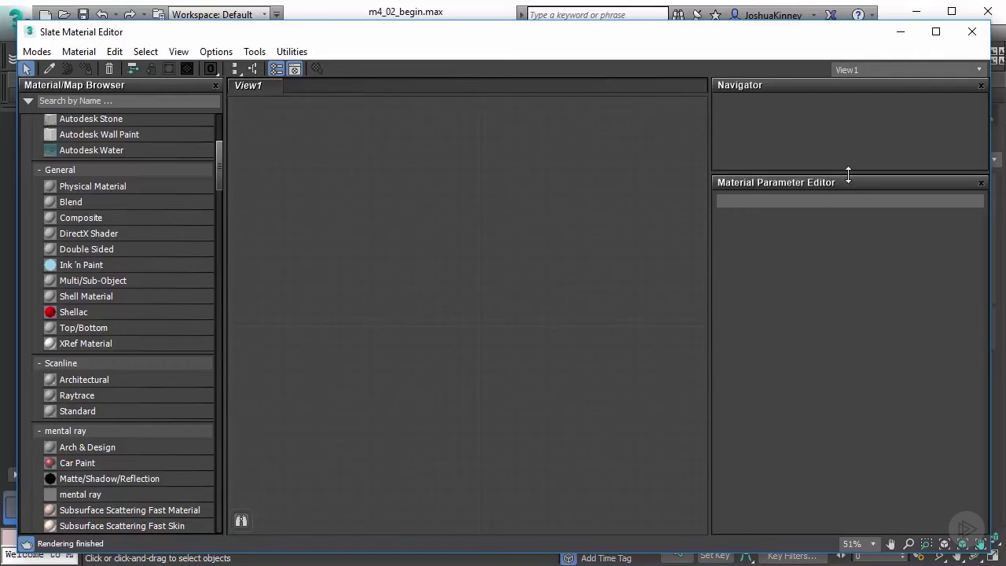
{"action": "left_click_drag", "start_coordinate": [847, 170], "coordinate": [845, 248]}
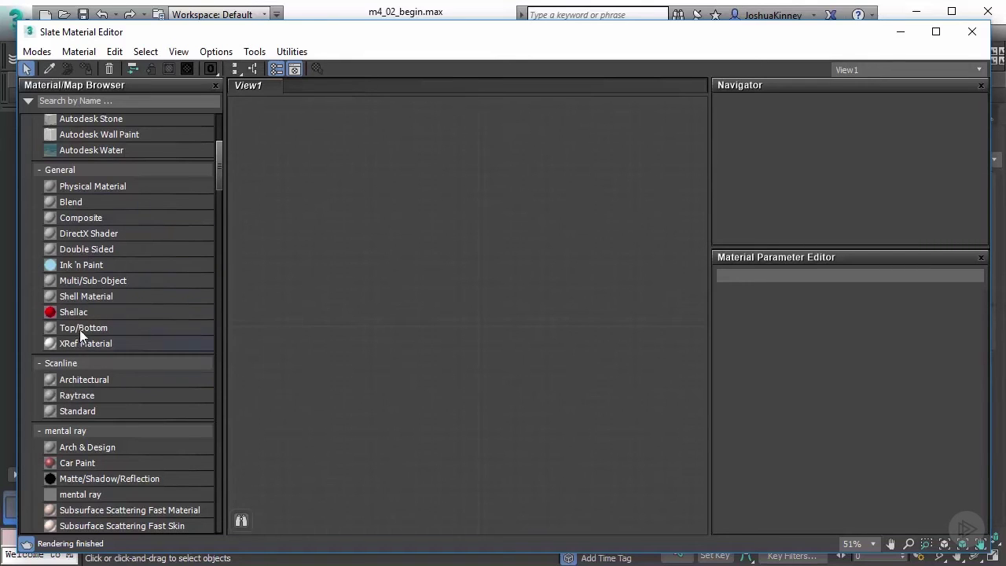
Add Standard Materials #7 and #8, move #8 off #7, and frame all three nodes
{"action": "left_click_drag", "start_coordinate": [377, 308], "coordinate": [419, 225]}
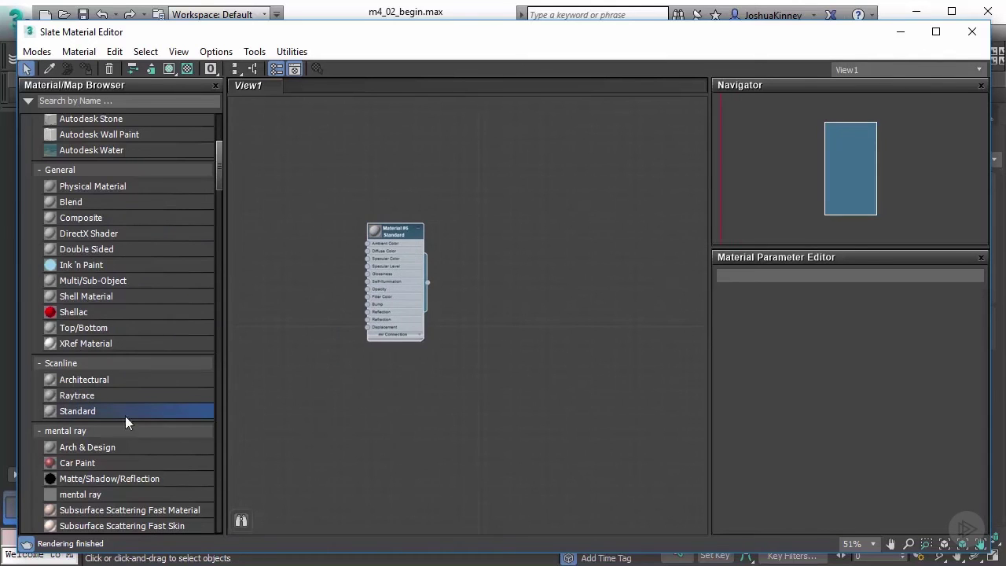
{"action": "left_click_drag", "start_coordinate": [157, 403], "coordinate": [528, 169]}
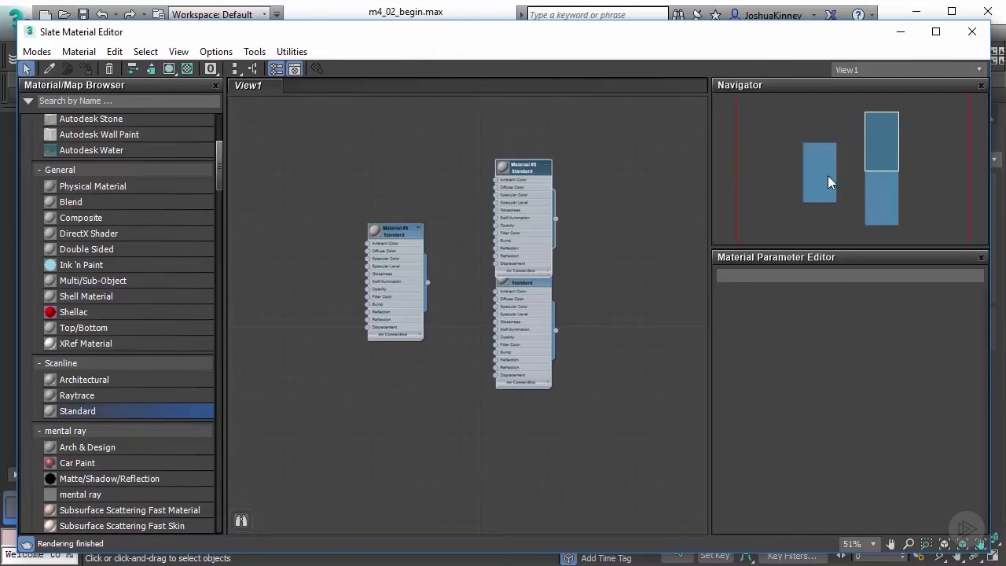
{"action": "left_click_drag", "start_coordinate": [536, 236], "coordinate": [535, 195]}
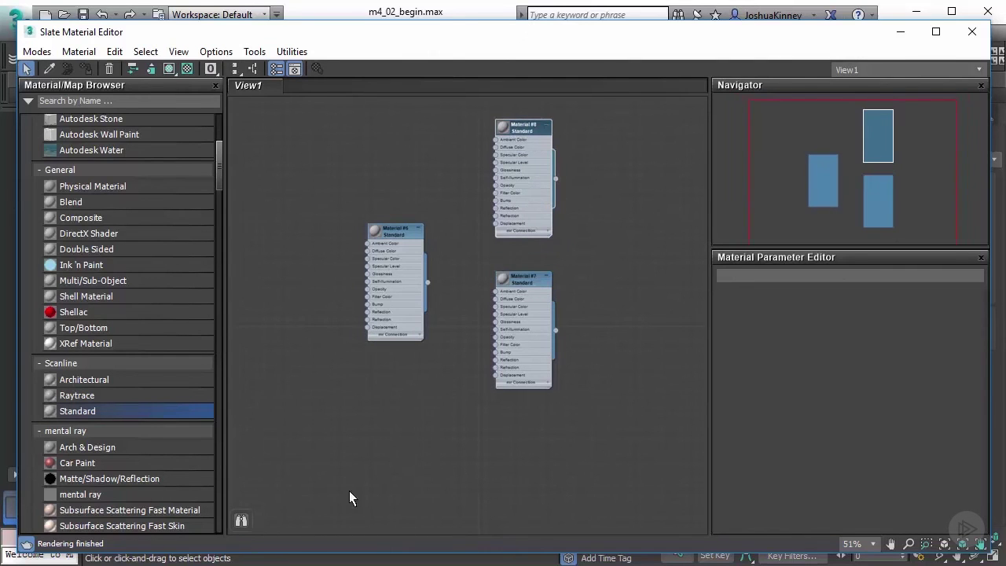
{"action": "left_click_drag", "start_coordinate": [793, 229], "coordinate": [820, 193]}
{"action": "scroll", "coordinate": [827, 180], "scroll_direction": "up", "scroll_amount": 5}
{"action": "scroll", "coordinate": [883, 197], "scroll_direction": "up", "scroll_amount": 1}
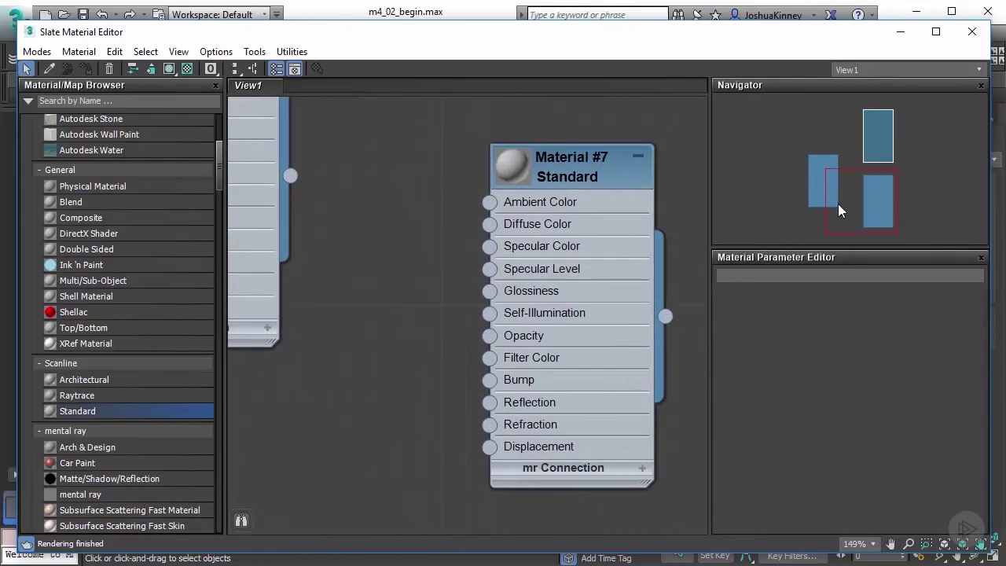
{"action": "scroll", "coordinate": [405, 370], "scroll_direction": "down", "scroll_amount": 6}
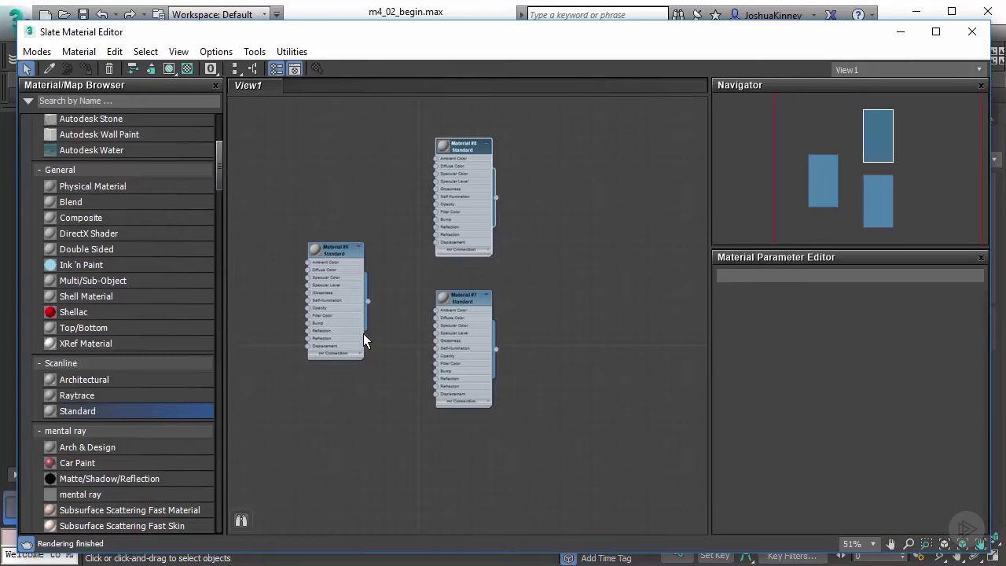
Remove the Material #8 and #7 nodes, leaving Material #6 selected with its Blinn parameters
{"action": "left_click", "coordinate": [332, 282]}
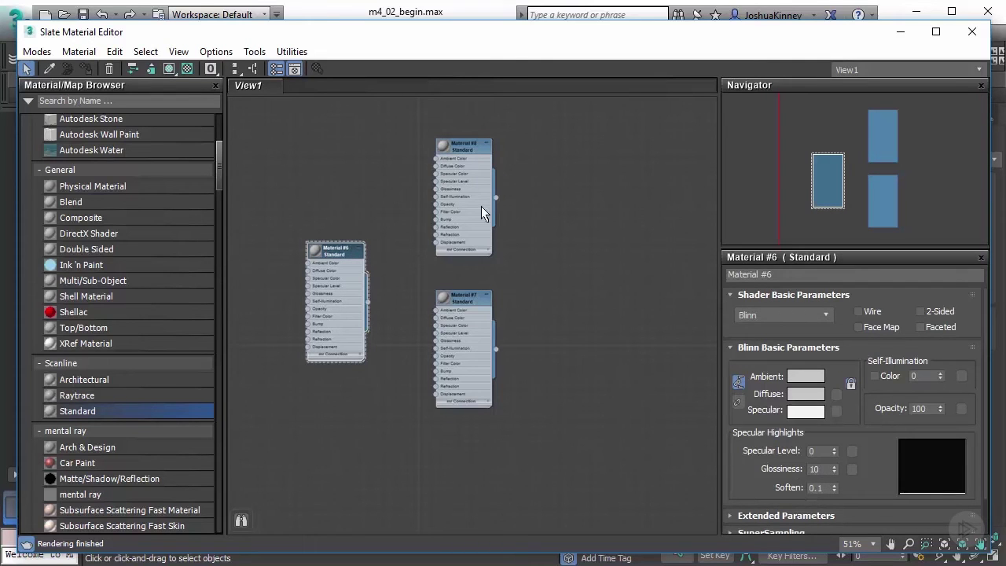
{"action": "left_click", "coordinate": [463, 198]}
{"action": "key", "text": "Delete"}
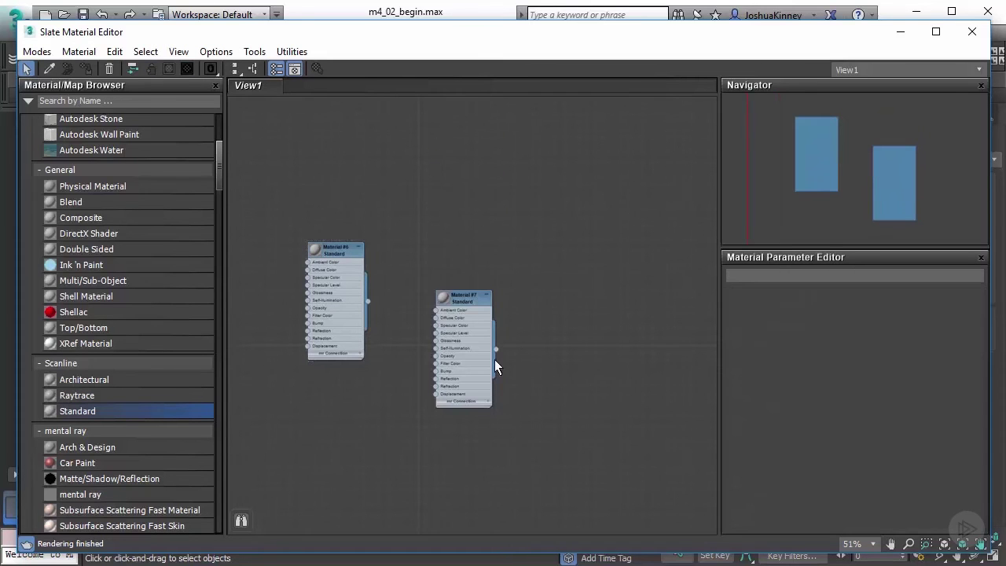
{"action": "left_click", "coordinate": [473, 362]}
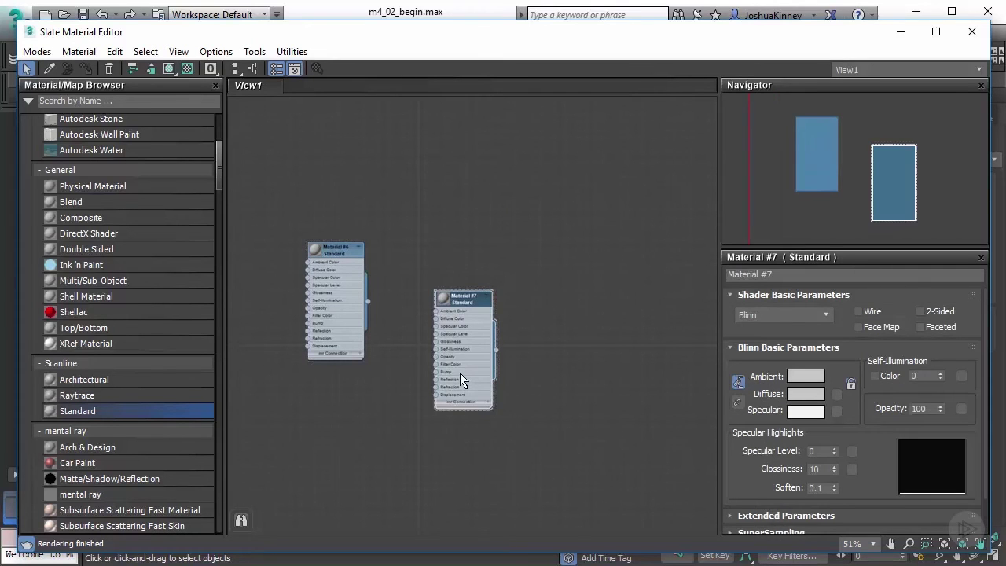
{"action": "key", "text": "Delete"}
{"action": "left_click", "coordinate": [324, 281]}
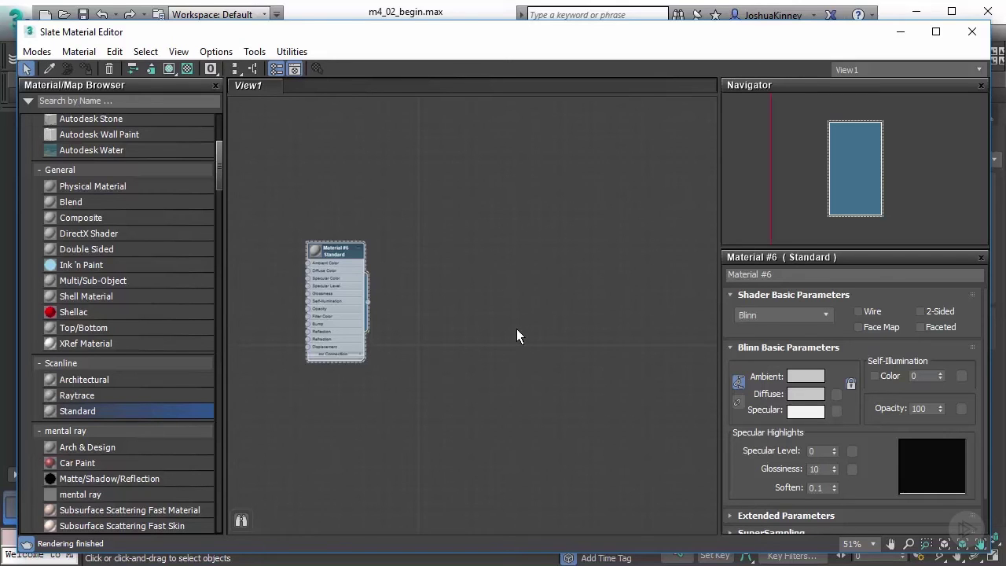
{"action": "left_click", "coordinate": [782, 318]}
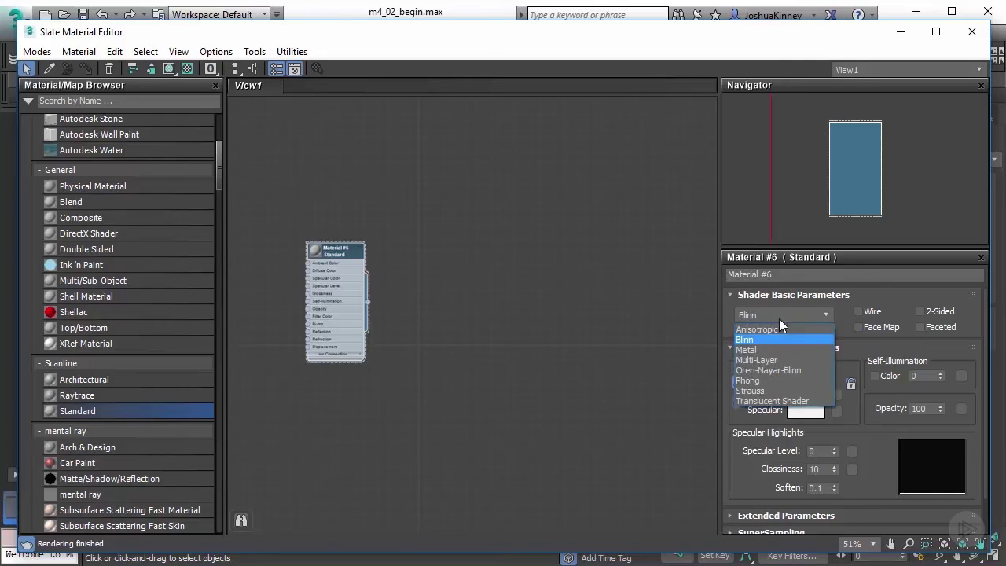
{"action": "left_click", "coordinate": [759, 382]}
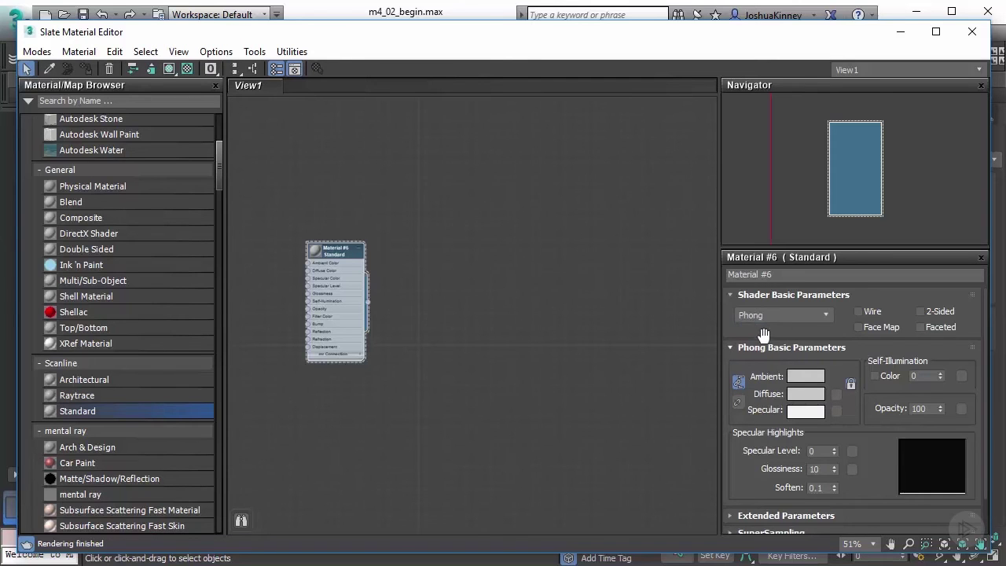
{"action": "left_click_drag", "start_coordinate": [765, 322], "coordinate": [773, 364]}
{"action": "left_click", "coordinate": [810, 313]}
{"action": "left_click", "coordinate": [766, 332]}
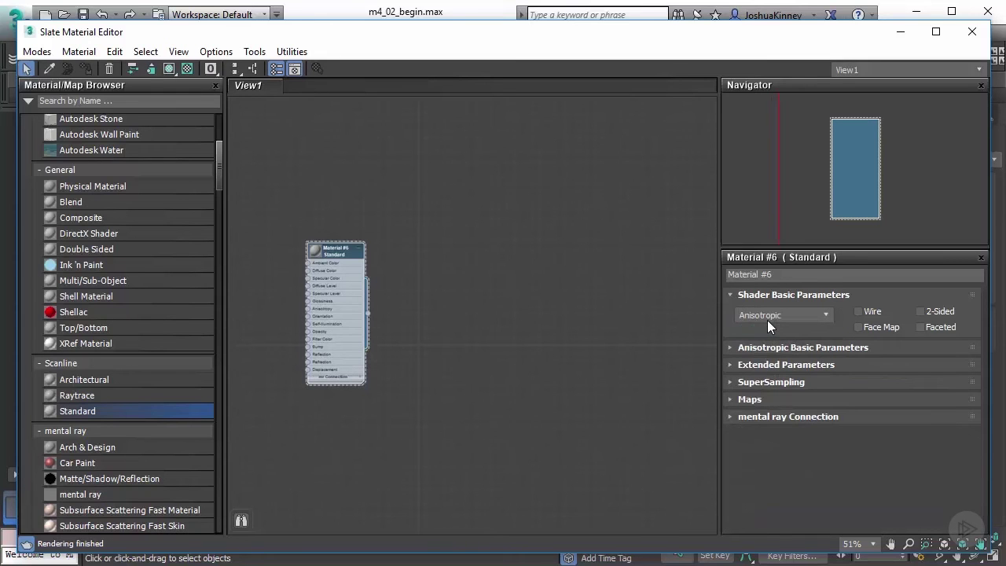
{"action": "left_click", "coordinate": [732, 347]}
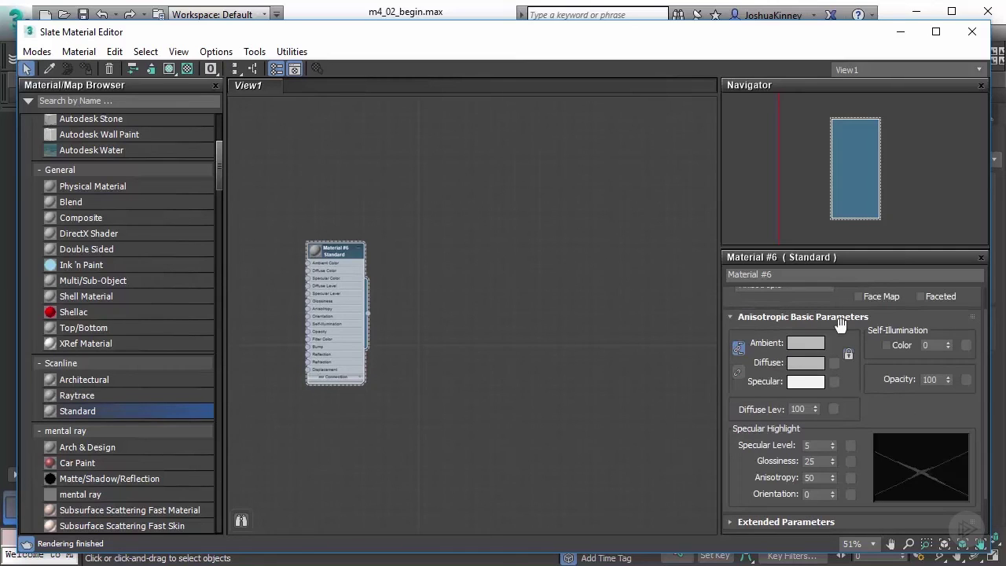
{"action": "scroll", "coordinate": [845, 322], "scroll_direction": "up", "scroll_amount": 1}
{"action": "scroll", "coordinate": [834, 330], "scroll_direction": "down", "scroll_amount": 1}
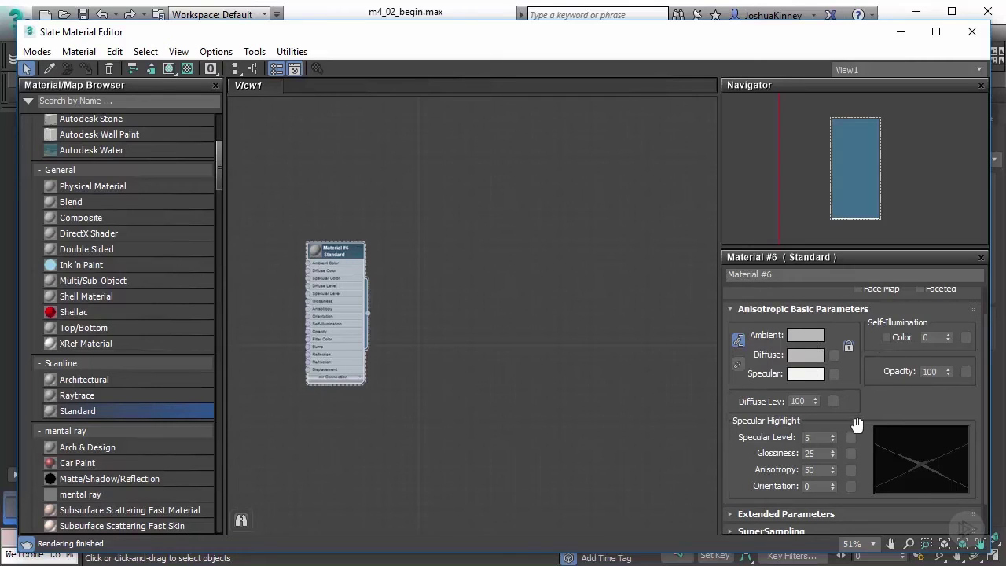
{"action": "scroll", "coordinate": [869, 409], "scroll_direction": "down", "scroll_amount": 1}
{"action": "scroll", "coordinate": [873, 393], "scroll_direction": "down", "scroll_amount": 1}
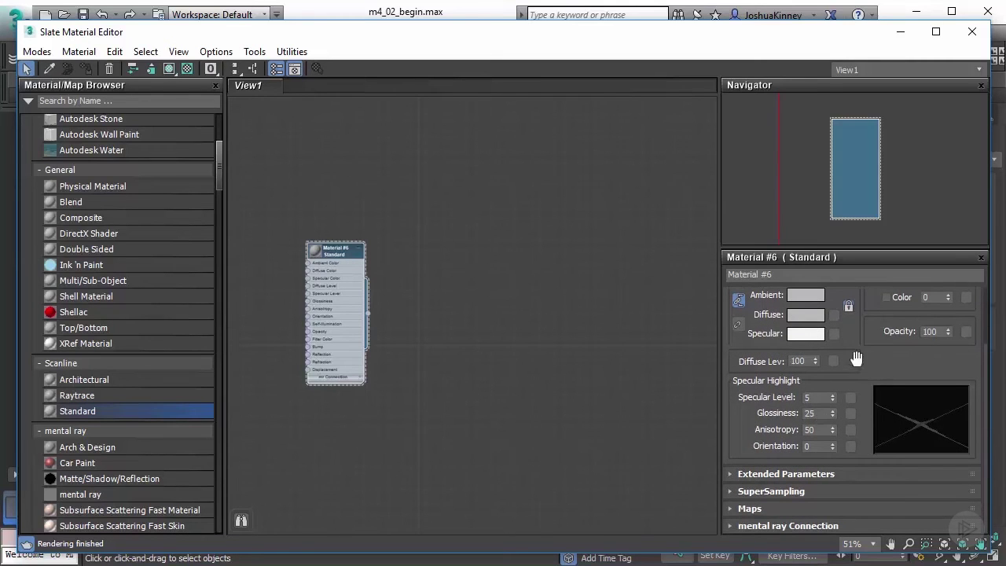
{"action": "left_click_drag", "start_coordinate": [860, 344], "coordinate": [858, 446]}
{"action": "left_click", "coordinate": [823, 317]}
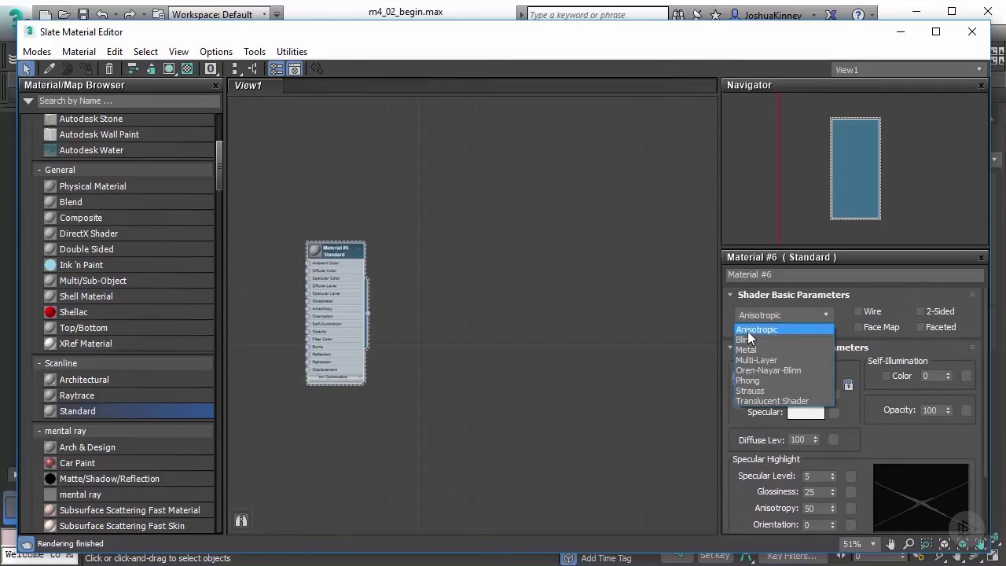
{"action": "left_click", "coordinate": [749, 341]}
{"action": "left_click_drag", "start_coordinate": [844, 337], "coordinate": [845, 303]}
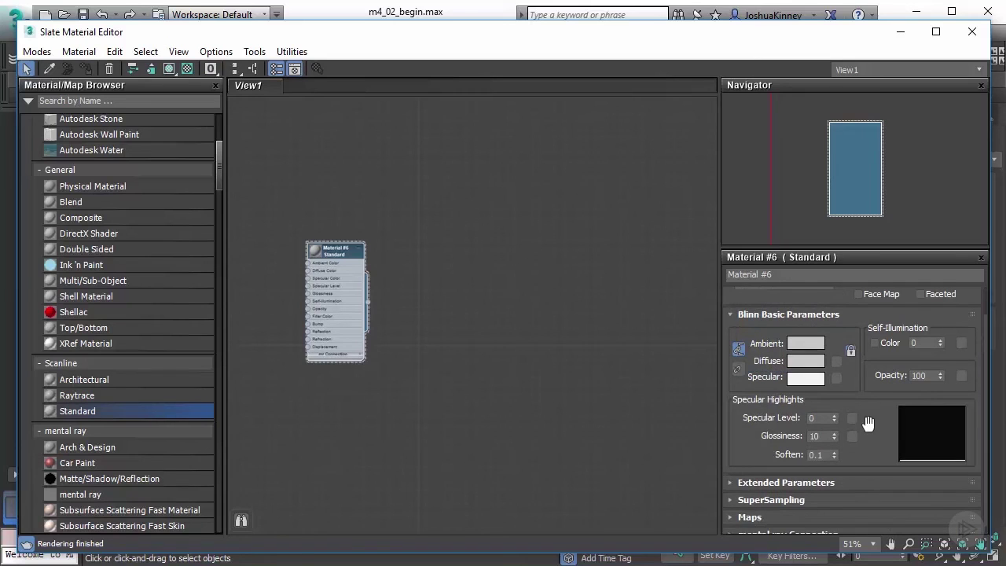
{"action": "left_click_drag", "start_coordinate": [868, 422], "coordinate": [871, 322]}
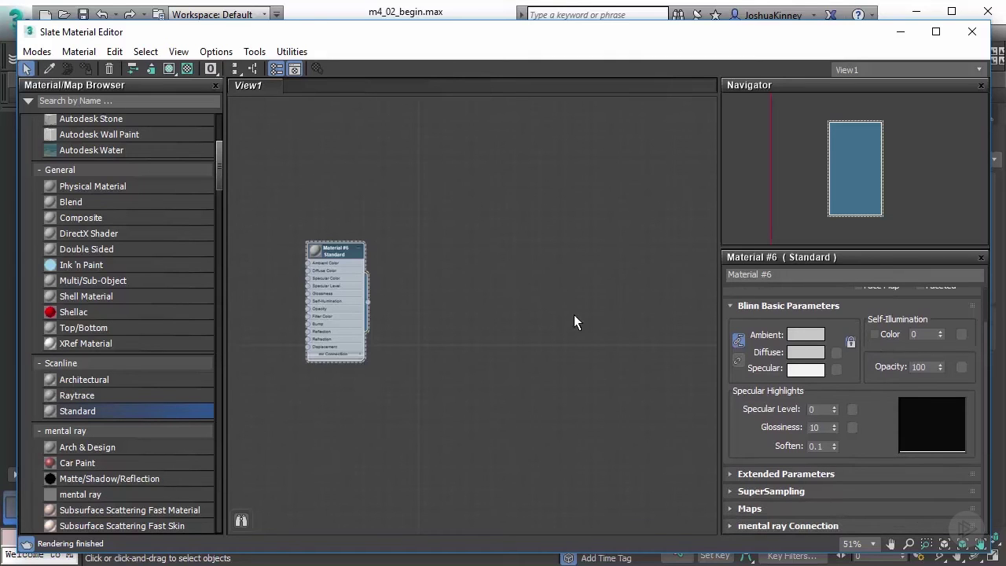
{"action": "left_click", "coordinate": [837, 353]}
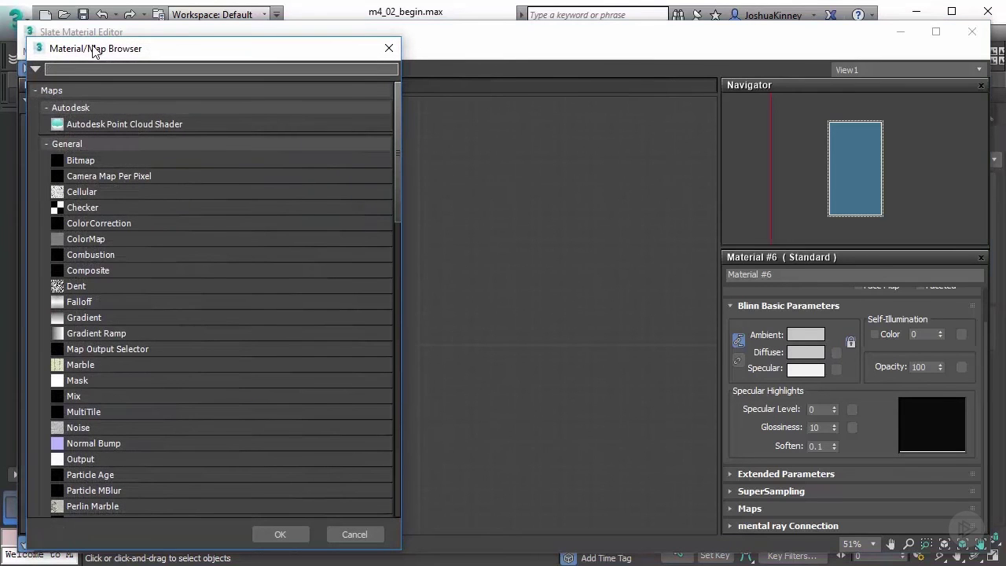
{"action": "left_click", "coordinate": [389, 50]}
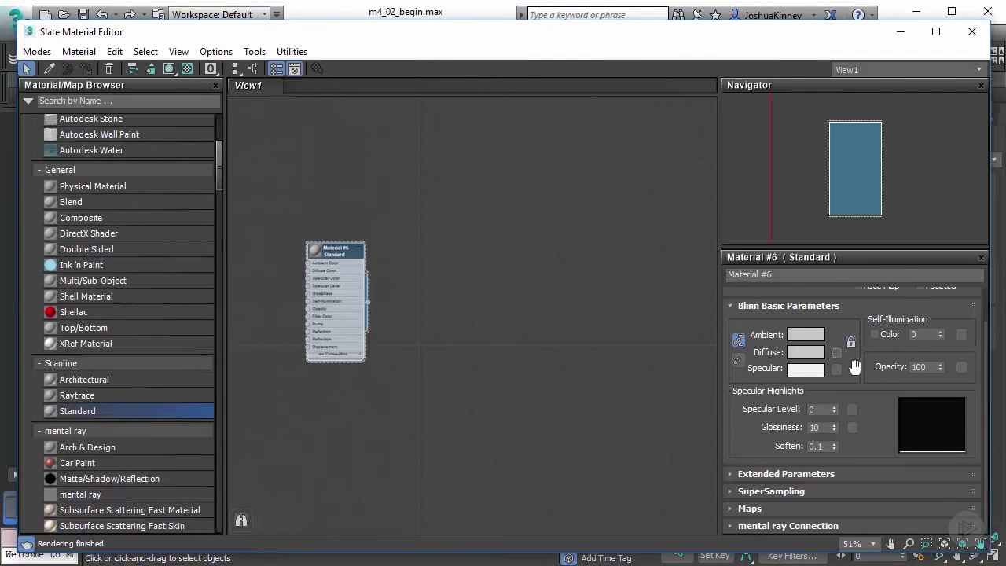
{"action": "middle_click_drag", "start_coordinate": [492, 405], "coordinate": [561, 354]}
{"action": "scroll", "coordinate": [511, 323], "scroll_direction": "up", "scroll_amount": 2}
{"action": "scroll", "coordinate": [511, 323], "scroll_direction": "up", "scroll_amount": 2}
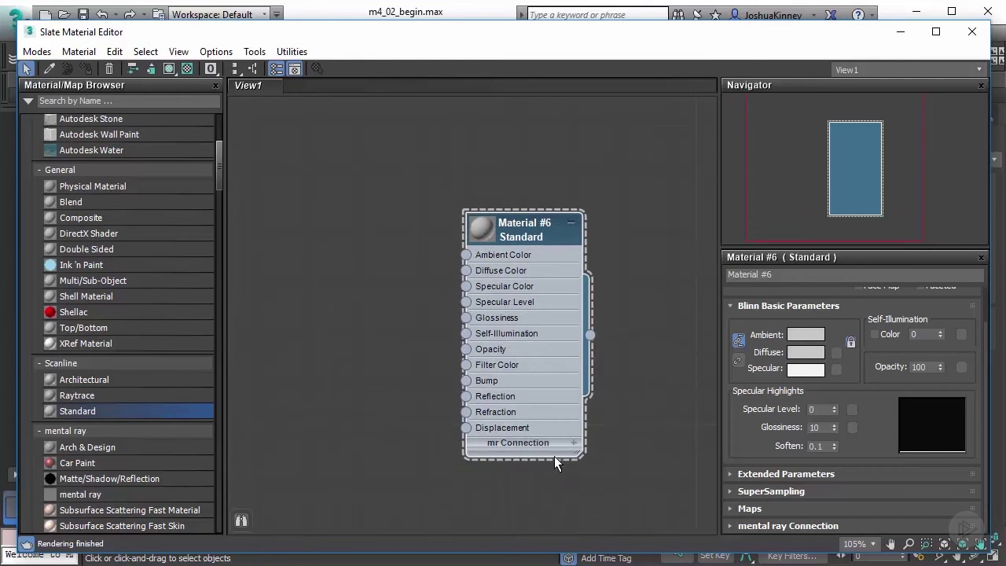
Plug a Bitmap map using the panel_detail image into Material #6's Diffuse Color
{"action": "left_click", "coordinate": [466, 271]}
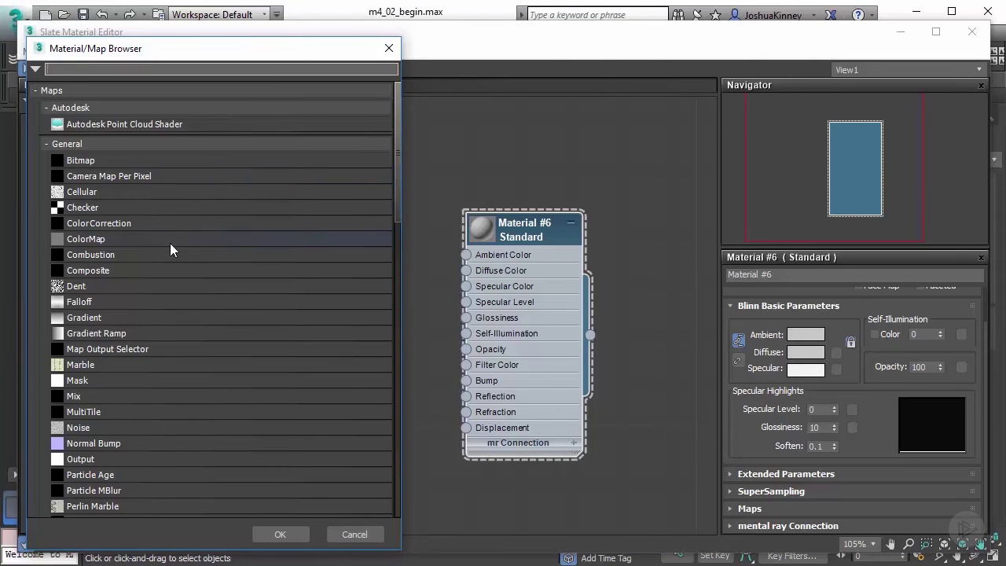
{"action": "double_click", "coordinate": [86, 161]}
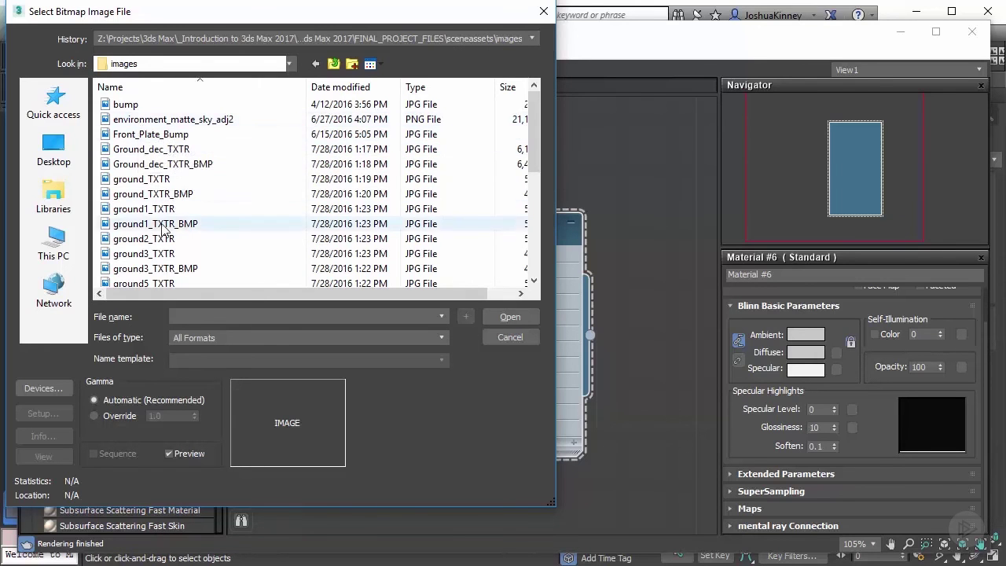
{"action": "scroll", "coordinate": [163, 228], "scroll_direction": "down", "scroll_amount": 4}
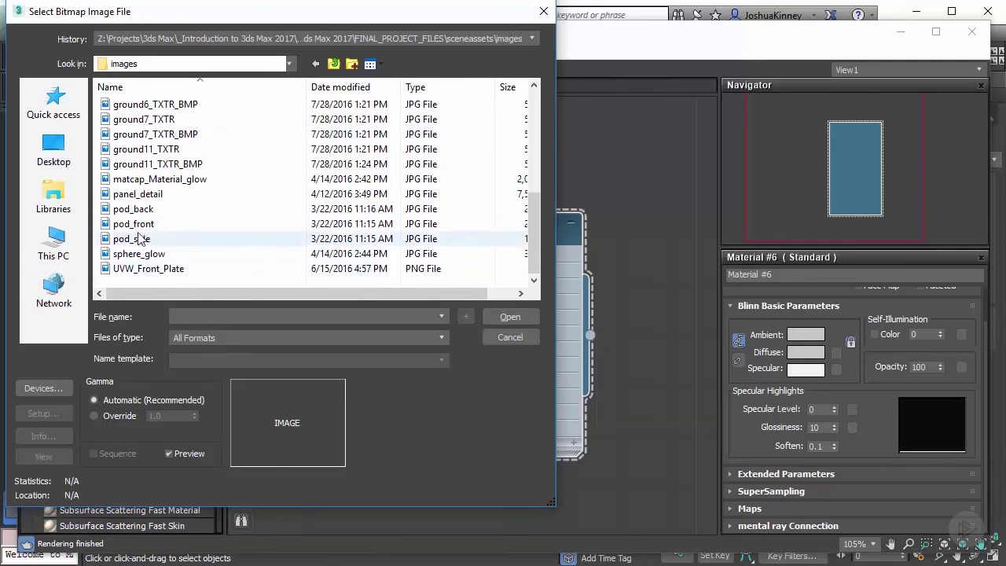
{"action": "left_click", "coordinate": [138, 194]}
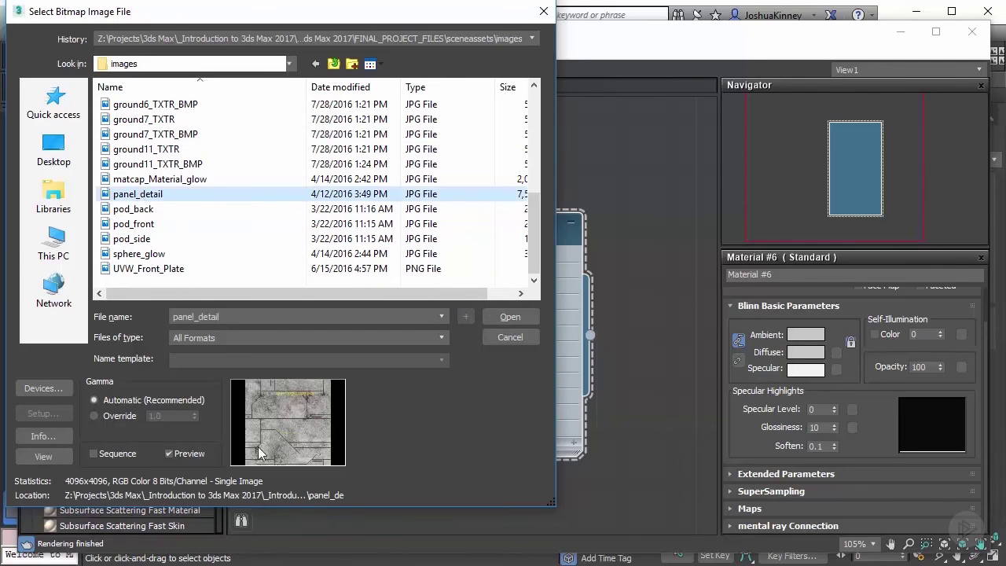
{"action": "left_click", "coordinate": [515, 317]}
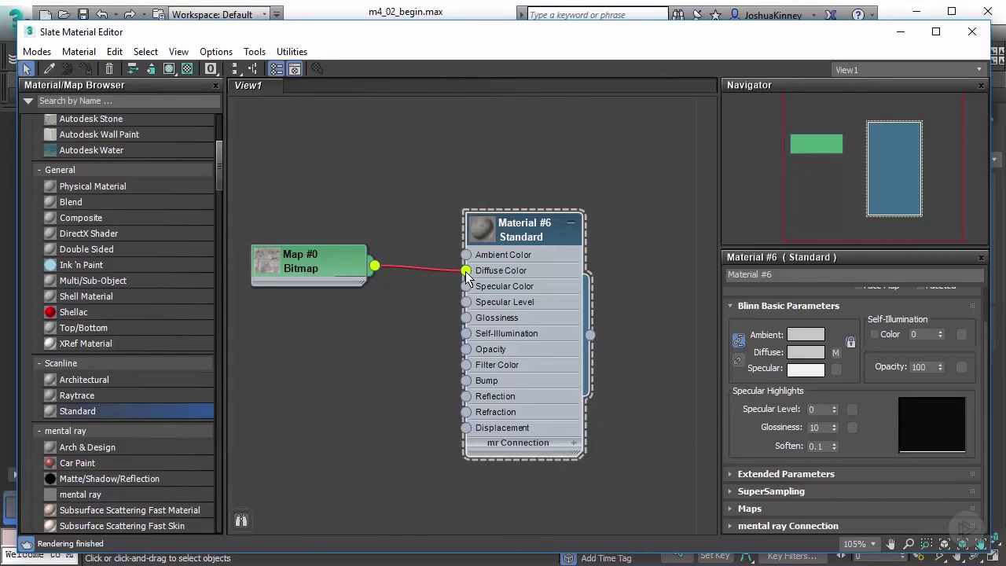
Pull the bitmap wire off Diffuse Color and drag out a new Diffuse map connection
{"action": "left_click_drag", "start_coordinate": [466, 271], "coordinate": [416, 248]}
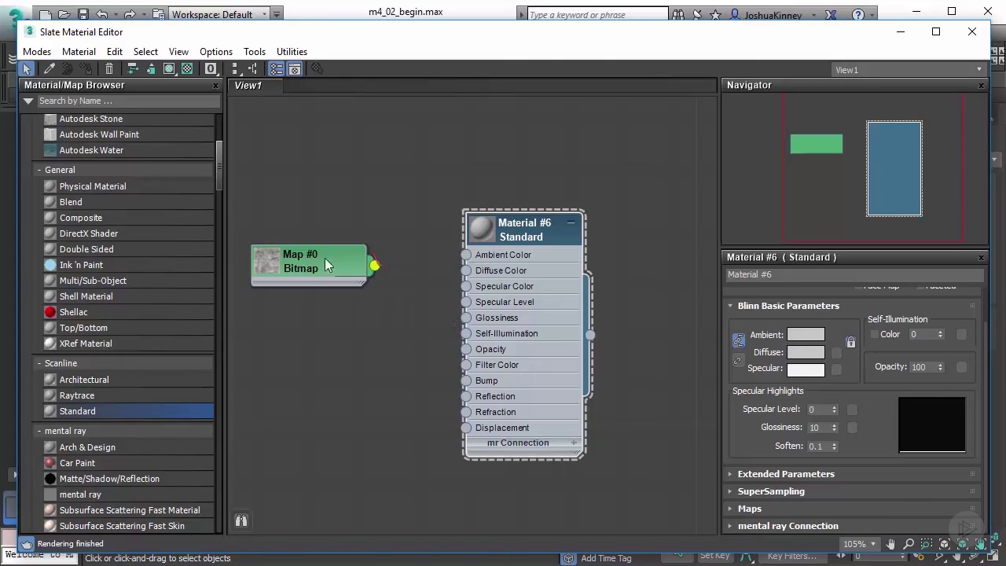
{"action": "left_click_drag", "start_coordinate": [375, 266], "coordinate": [467, 271]}
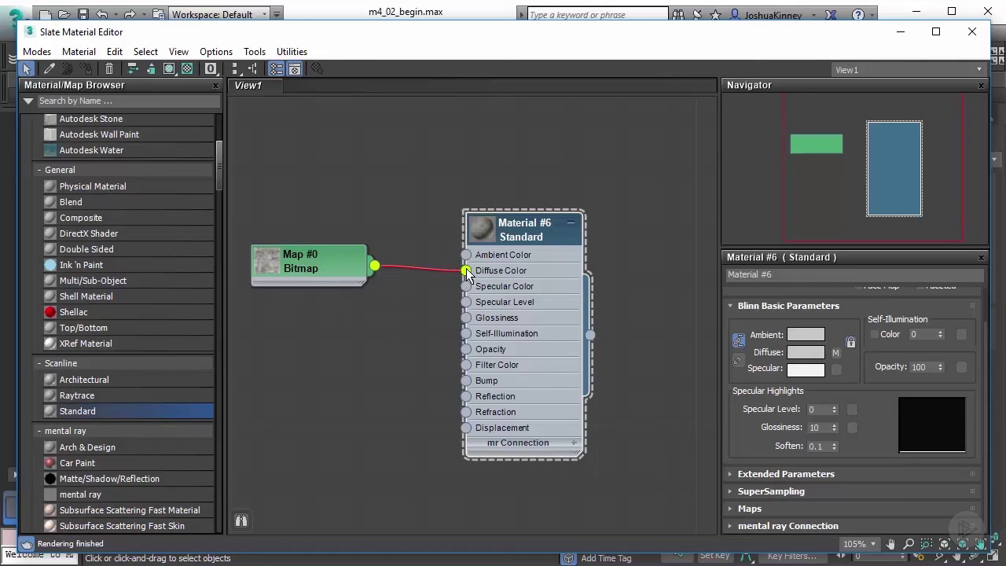
{"action": "left_click_drag", "start_coordinate": [466, 271], "coordinate": [343, 173]}
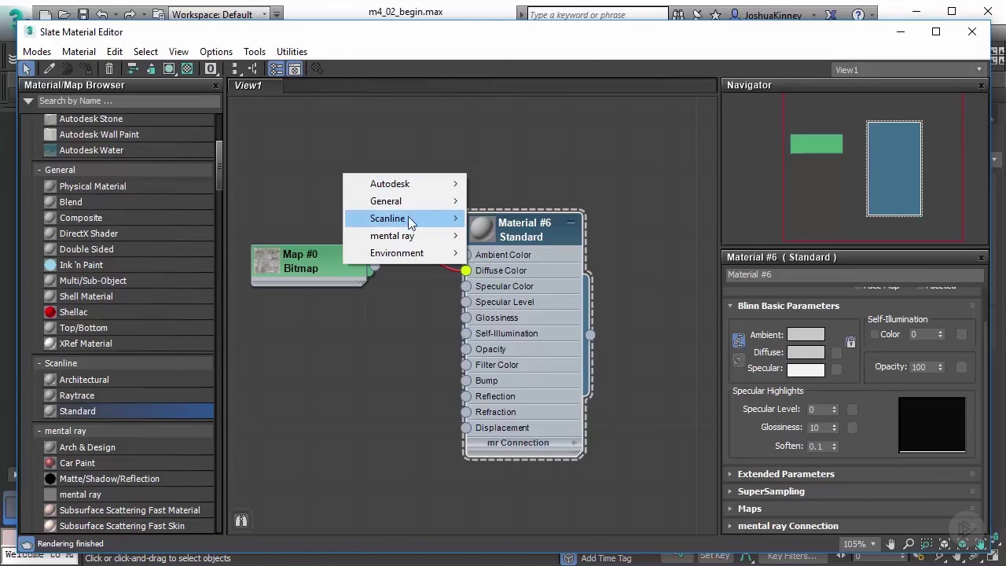
Pick General > Gradient Ramp as Material #6's new Diffuse map and move its node up-left
{"action": "mouse_move", "coordinate": [411, 218]}
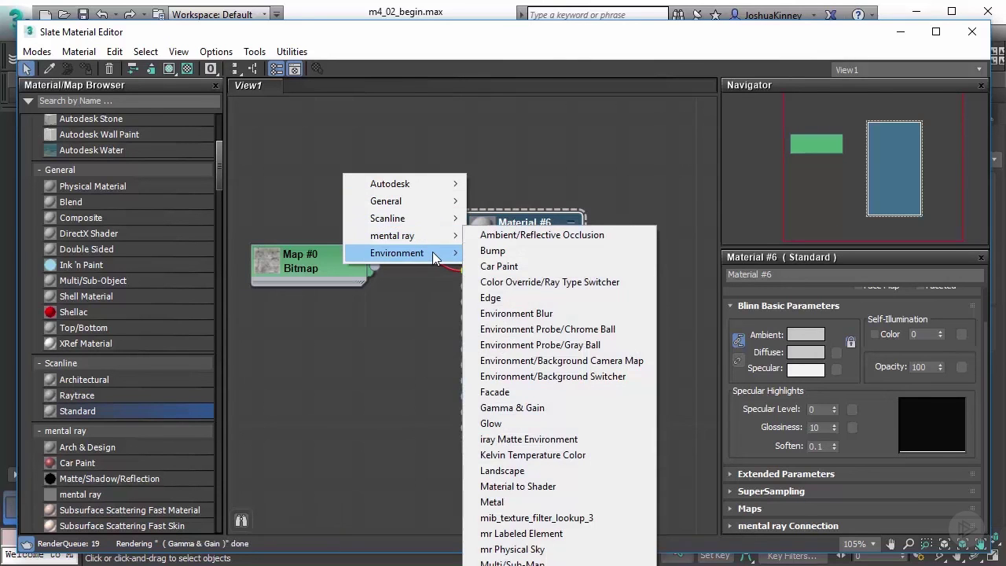
{"action": "mouse_move", "coordinate": [432, 255]}
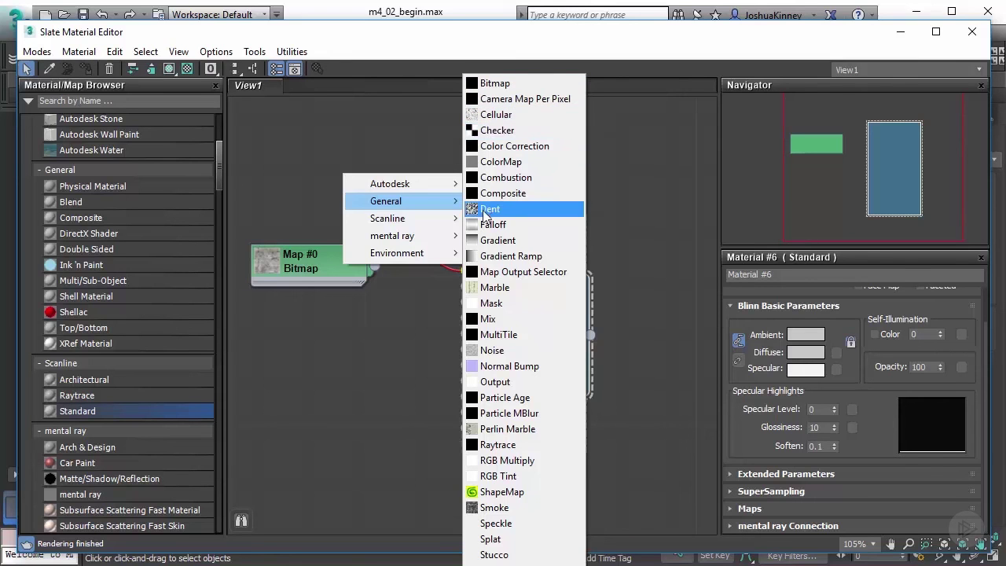
{"action": "left_click", "coordinate": [504, 258]}
{"action": "left_click_drag", "start_coordinate": [351, 195], "coordinate": [322, 130]}
{"action": "left_click", "coordinate": [321, 131]}
{"action": "middle_click_drag", "start_coordinate": [316, 161], "coordinate": [408, 180]}
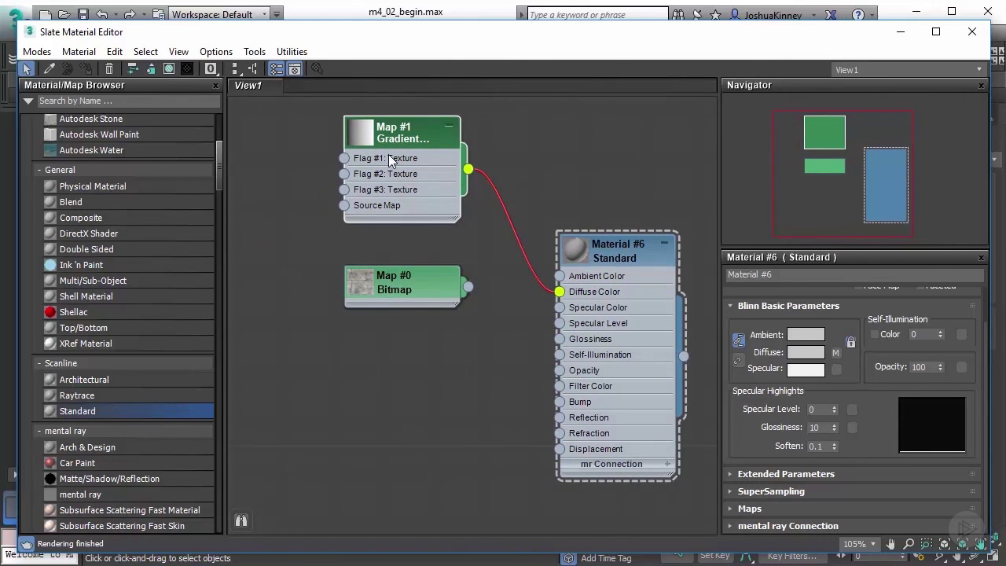
Show the Map #1 Gradient Ramp parameters and scroll down to the ramp
{"action": "double_click", "coordinate": [395, 163]}
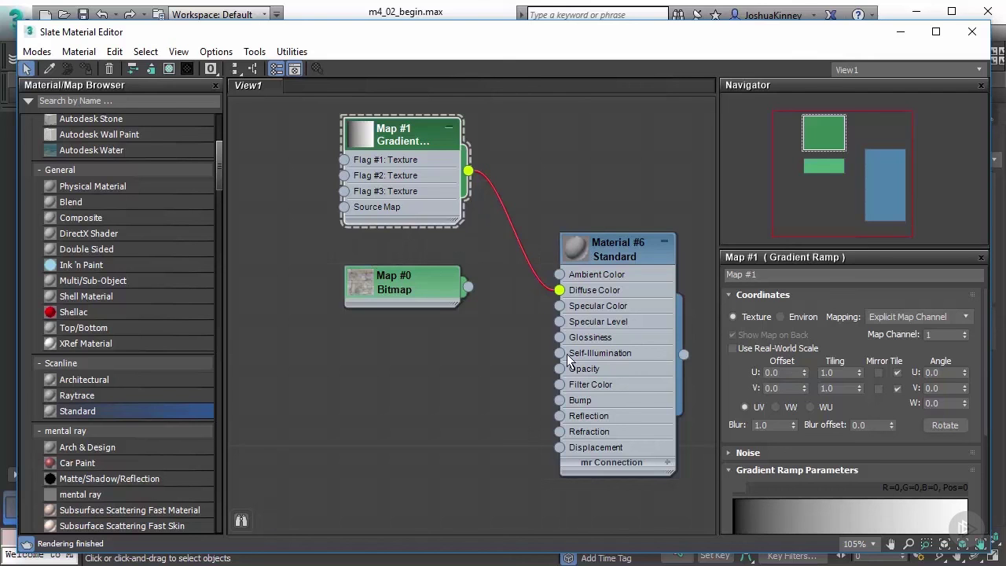
{"action": "scroll", "coordinate": [737, 385], "scroll_direction": "down", "scroll_amount": 3}
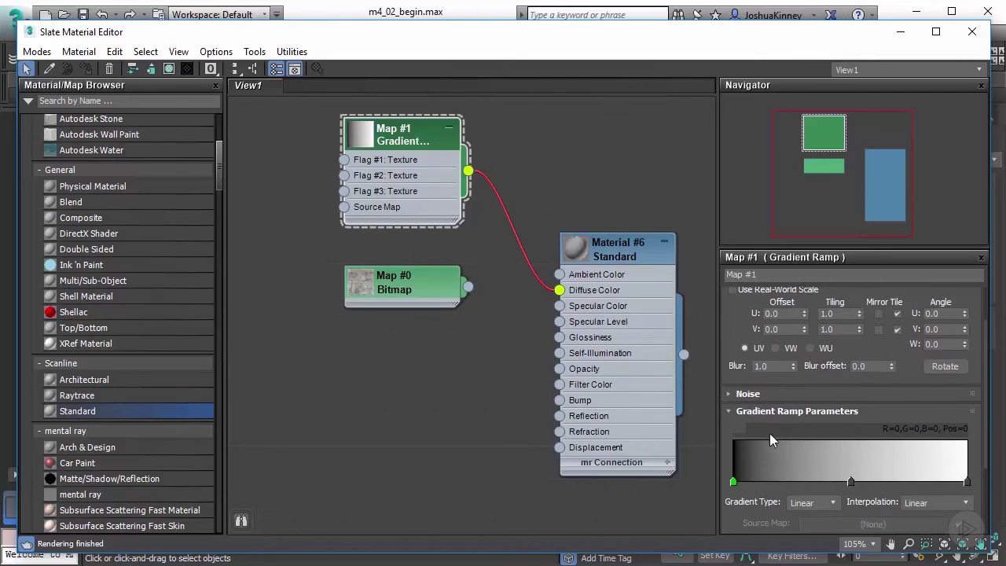
{"action": "scroll", "coordinate": [750, 366], "scroll_direction": "down", "scroll_amount": 1}
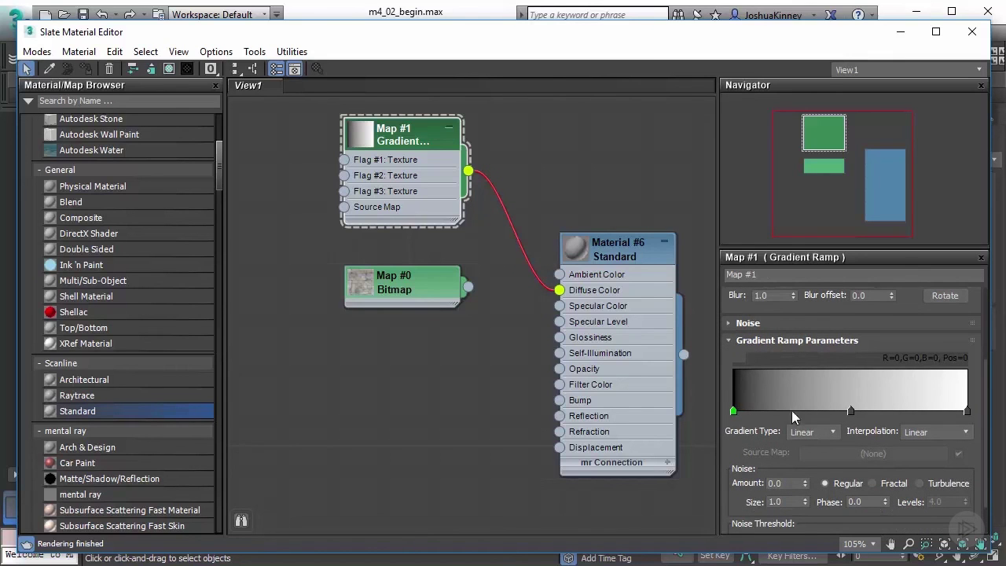
Add Flag #4 at position 24, trying purple but keeping its dark grey (53,53,53) colour
{"action": "mouse_move", "coordinate": [850, 412]}
{"action": "left_mouse_down"}
{"action": "mouse_move", "coordinate": [813, 415]}
{"action": "mouse_move", "coordinate": [912, 415]}
{"action": "mouse_move", "coordinate": [810, 413]}
{"action": "mouse_move", "coordinate": [873, 414]}
{"action": "mouse_move", "coordinate": [833, 414]}
{"action": "mouse_move", "coordinate": [848, 414]}
{"action": "left_mouse_up"}
{"action": "left_click", "coordinate": [752, 412]}
{"action": "left_click_drag", "start_coordinate": [752, 412], "coordinate": [789, 411]}
{"action": "double_click", "coordinate": [790, 410]}
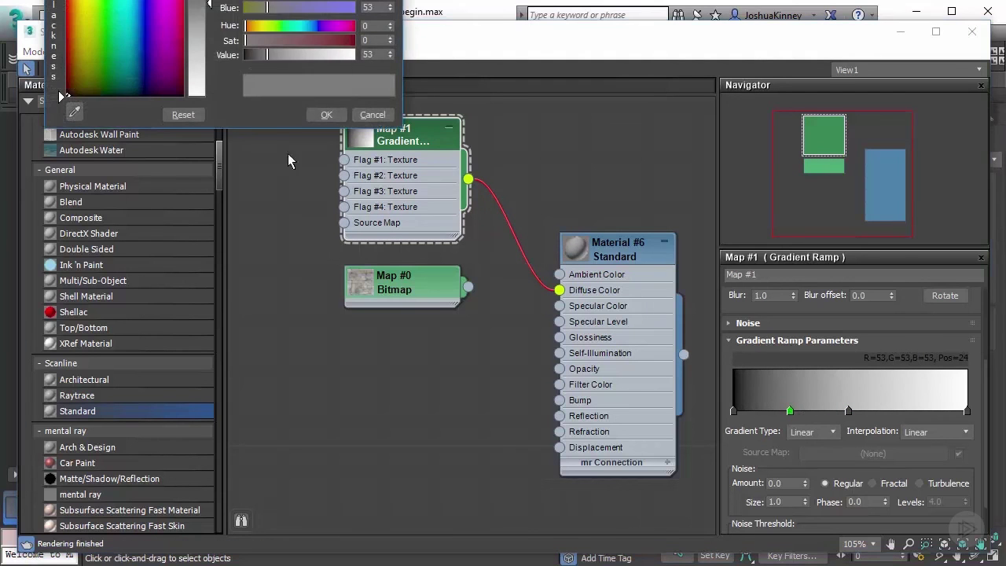
{"action": "left_click_drag", "start_coordinate": [214, 154], "coordinate": [215, 169]}
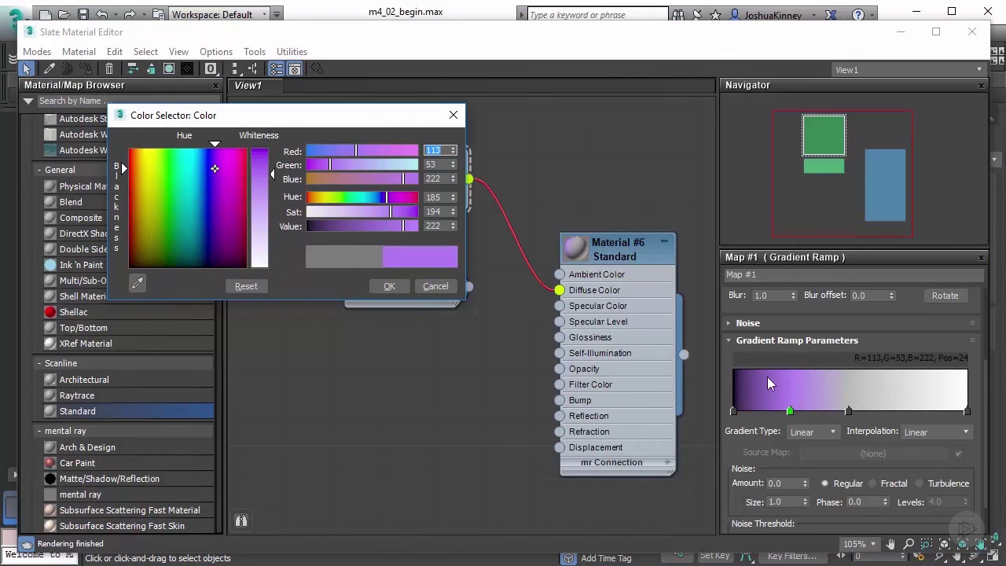
{"action": "left_click", "coordinate": [445, 286]}
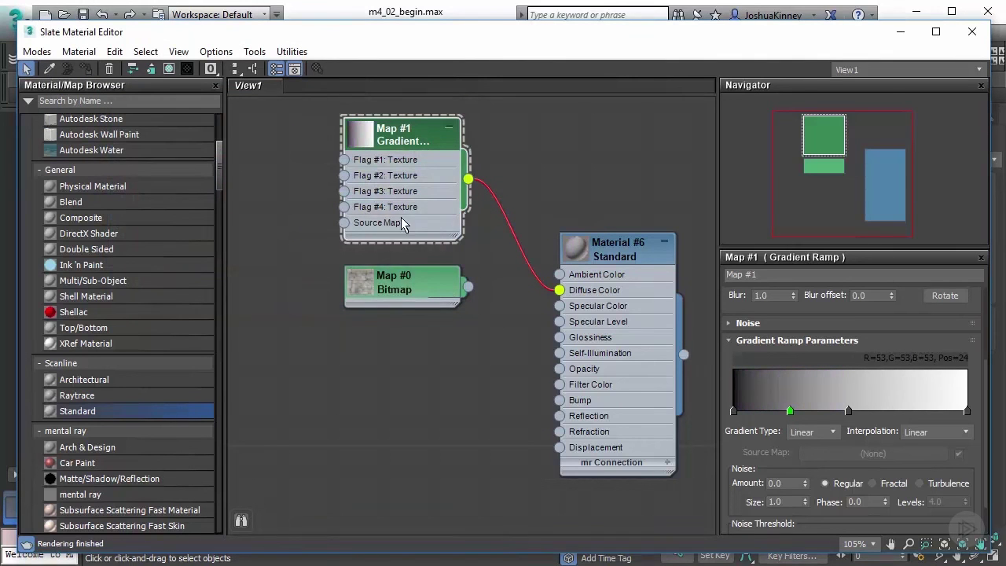
Delete the Gradient Ramp, rewire Map #0 Bitmap to Diffuse Color, and enlarge Material #6's preview sphere
{"action": "key", "text": "Delete"}
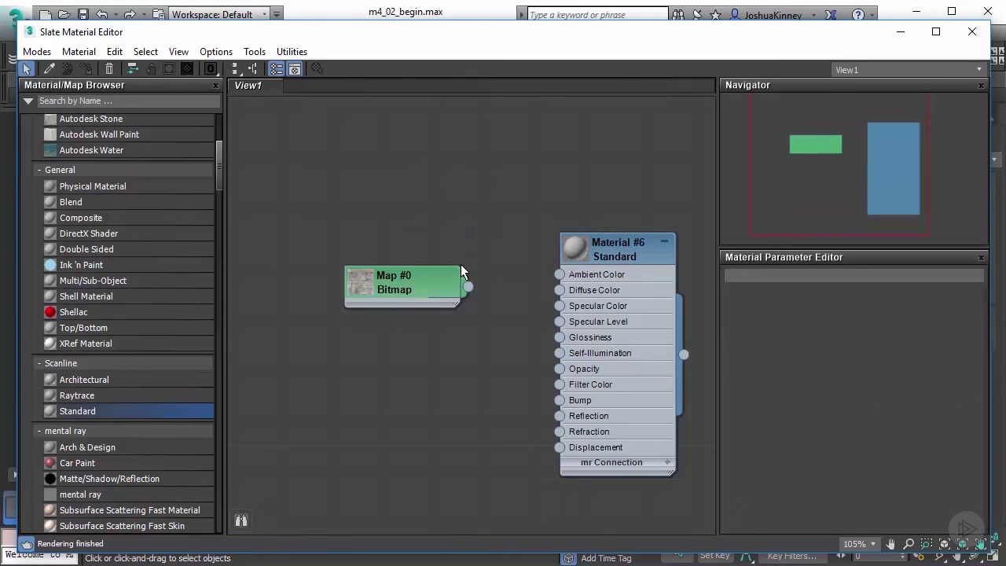
{"action": "left_click_drag", "start_coordinate": [470, 288], "coordinate": [562, 292]}
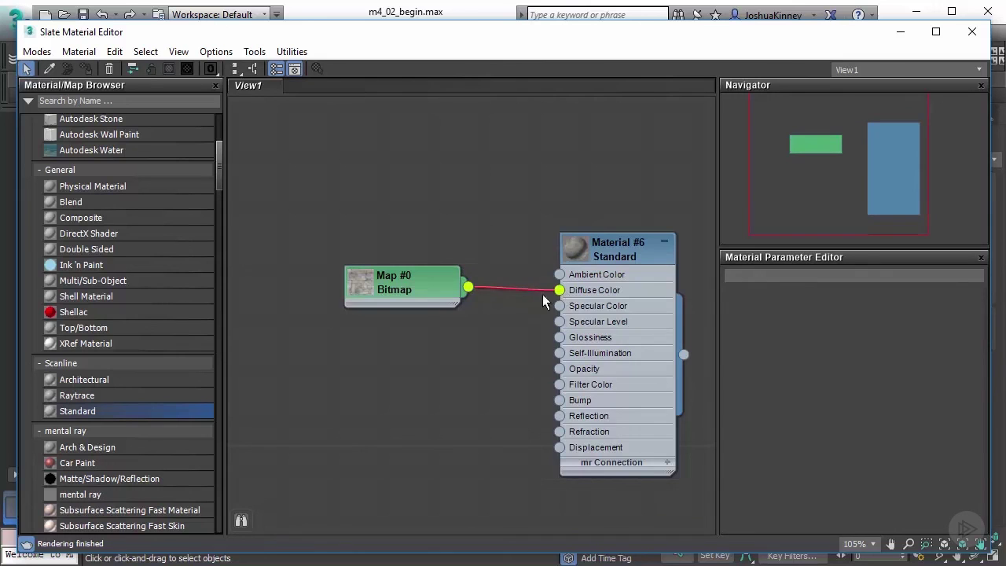
{"action": "left_click", "coordinate": [618, 304]}
{"action": "double_click", "coordinate": [617, 304]}
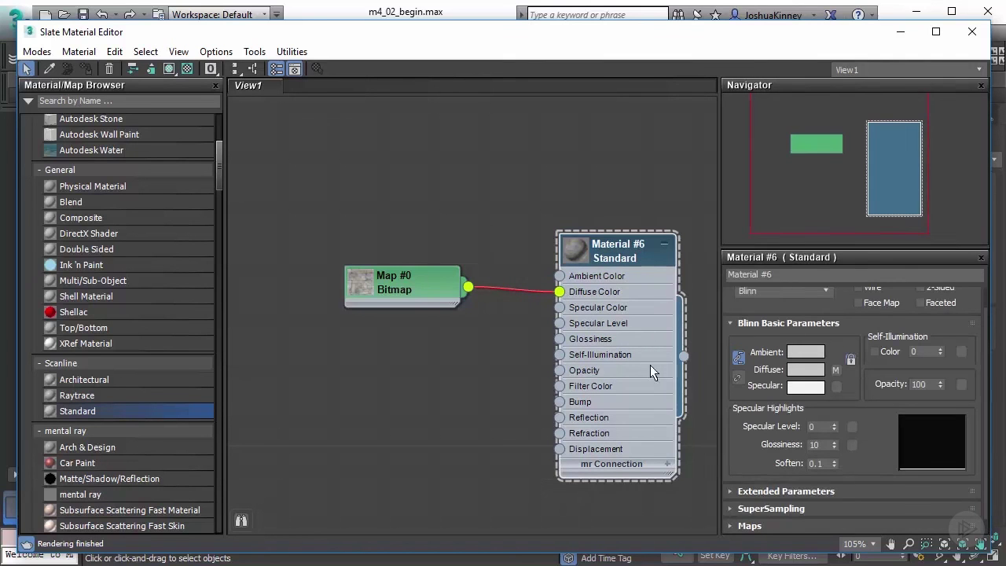
{"action": "double_click", "coordinate": [576, 252]}
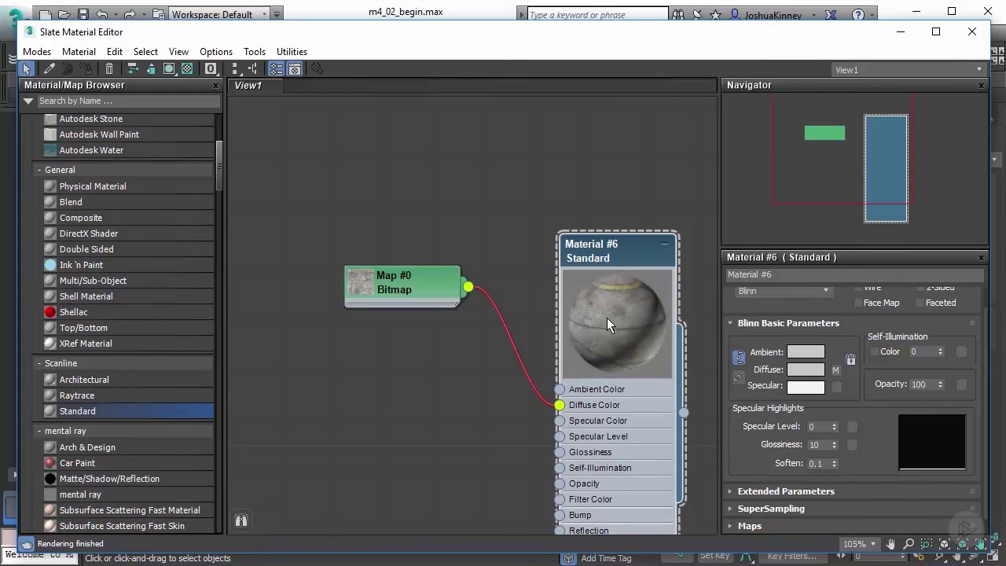
Move the Material #6 node, then drag the Blinn spinners to Specular Level 38 and Glossiness 4
{"action": "left_click_drag", "start_coordinate": [623, 327], "coordinate": [589, 273]}
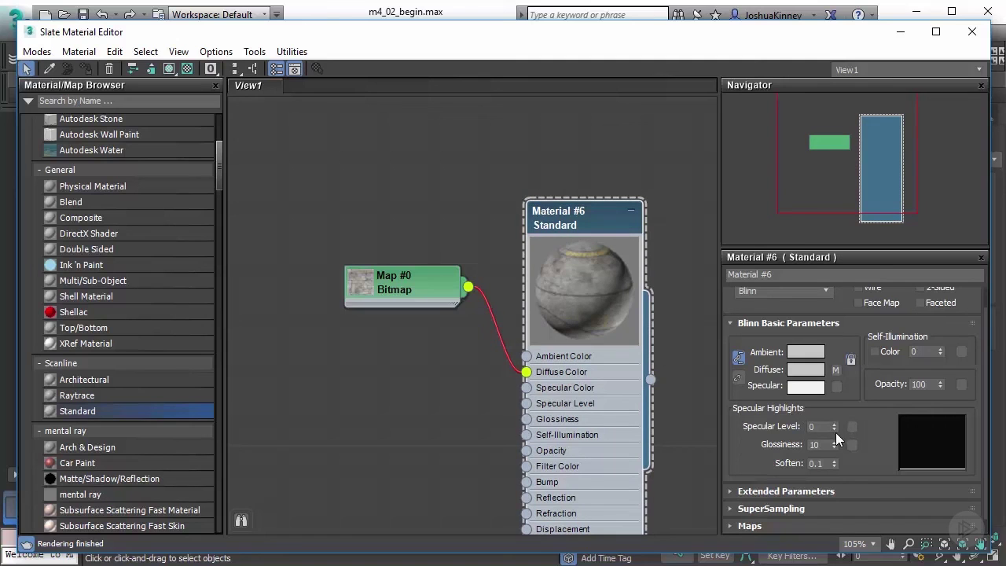
{"action": "left_click_drag", "start_coordinate": [835, 429], "coordinate": [829, 399]}
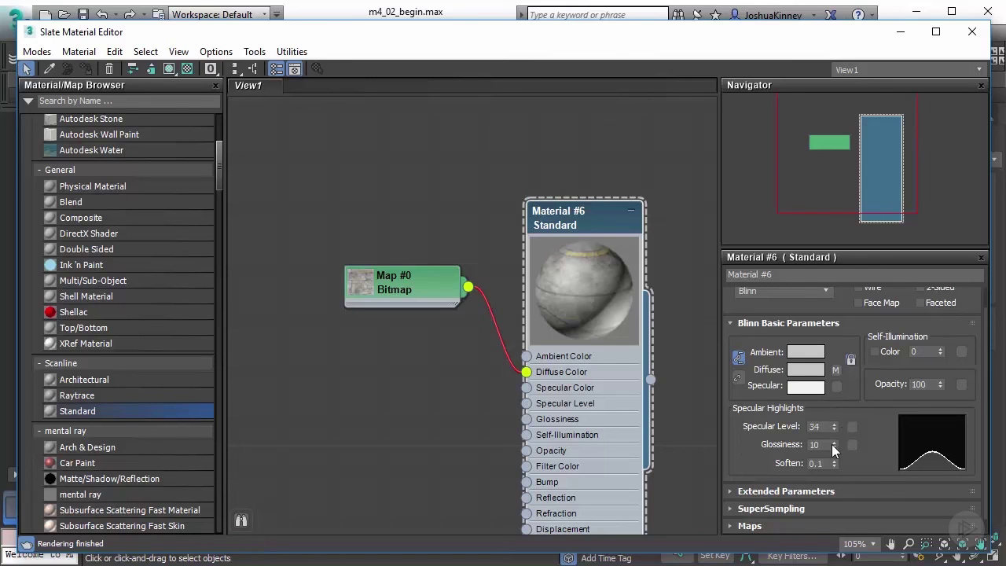
{"action": "left_click_drag", "start_coordinate": [833, 445], "coordinate": [833, 391]}
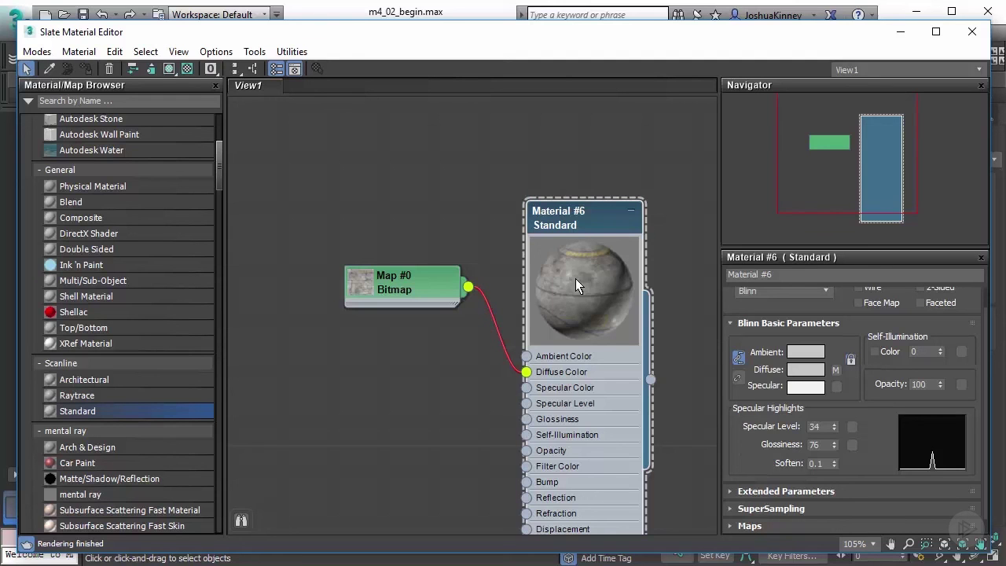
{"action": "left_click_drag", "start_coordinate": [834, 446], "coordinate": [832, 386]}
{"action": "left_click_drag", "start_coordinate": [835, 445], "coordinate": [839, 483]}
{"action": "mouse_move", "coordinate": [835, 445]}
{"action": "left_mouse_down"}
{"action": "mouse_move", "coordinate": [839, 466]}
{"action": "mouse_move", "coordinate": [836, 445]}
{"action": "mouse_move", "coordinate": [835, 455]}
{"action": "left_mouse_up"}
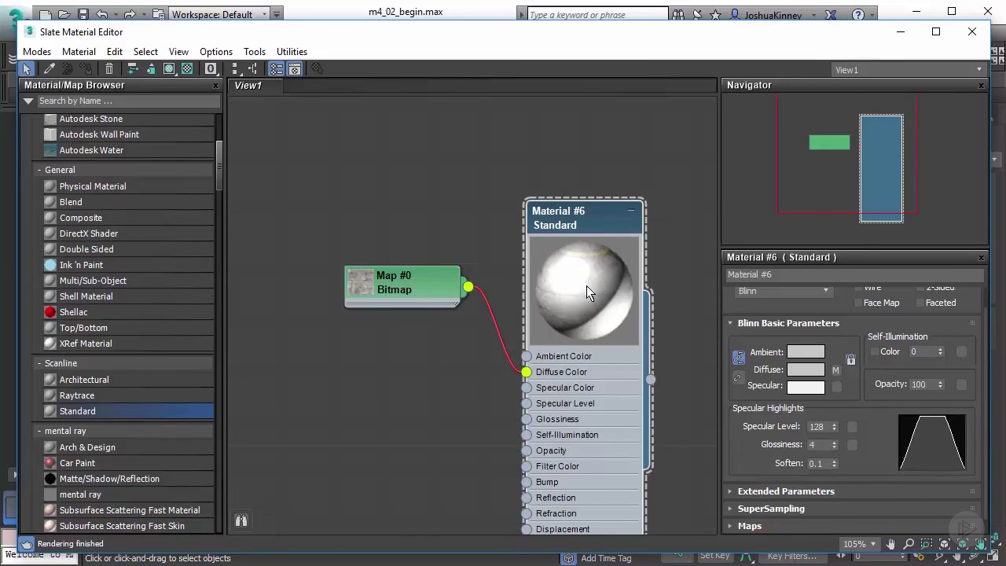
{"action": "left_click_drag", "start_coordinate": [835, 426], "coordinate": [838, 461]}
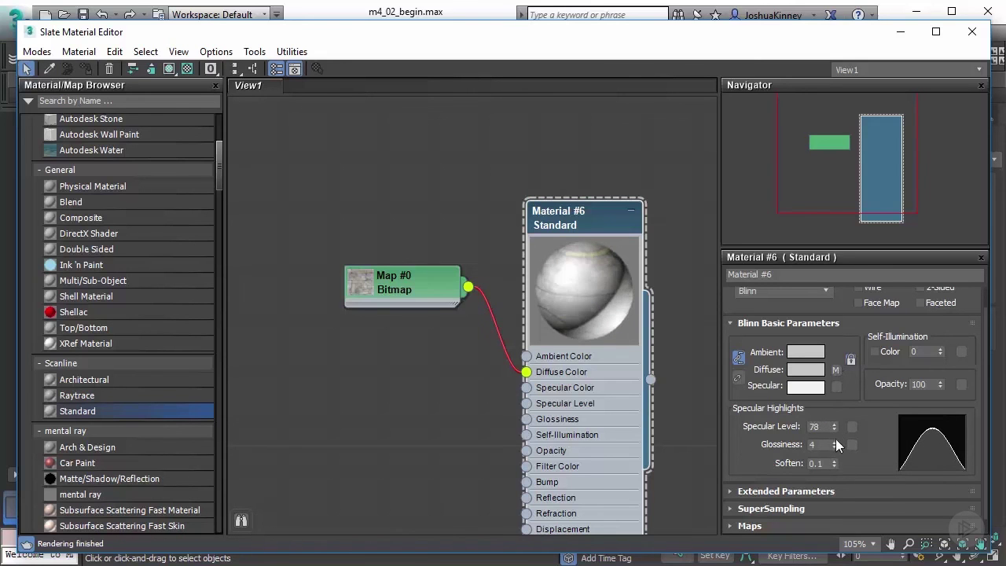
{"action": "left_click_drag", "start_coordinate": [835, 427], "coordinate": [836, 461]}
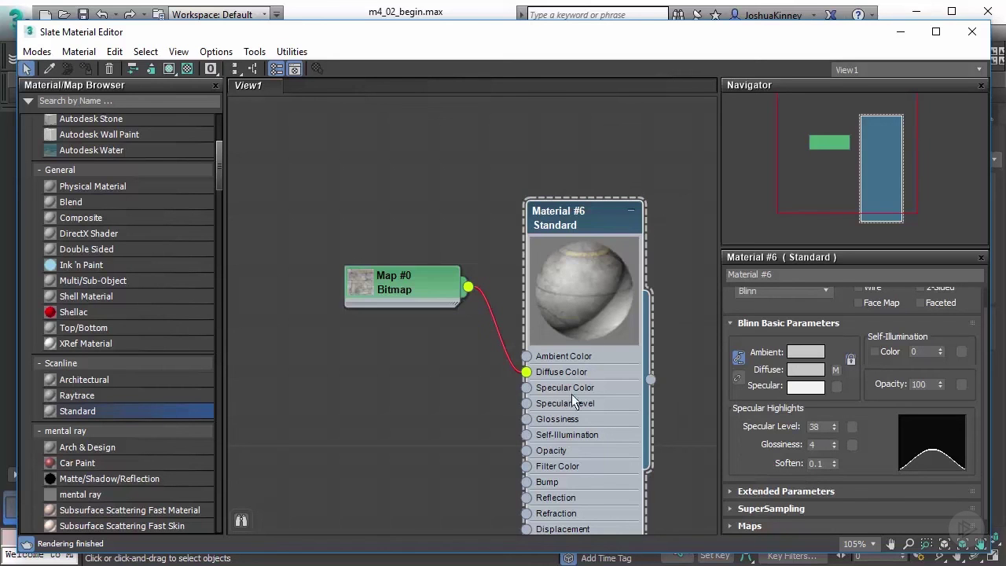
{"action": "middle_click_drag", "start_coordinate": [581, 418], "coordinate": [526, 349]}
{"action": "scroll", "coordinate": [526, 391], "scroll_direction": "down", "scroll_amount": 1}
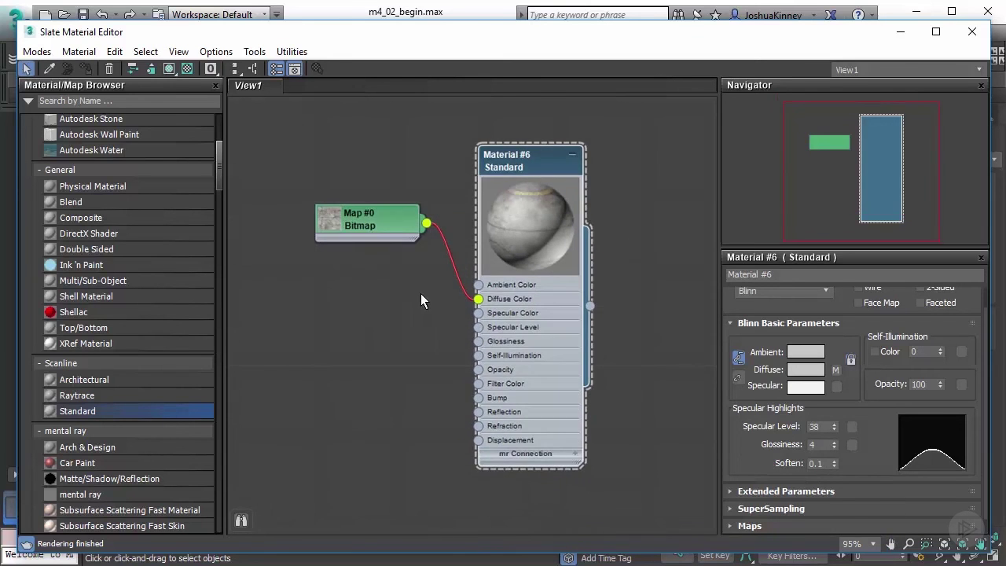